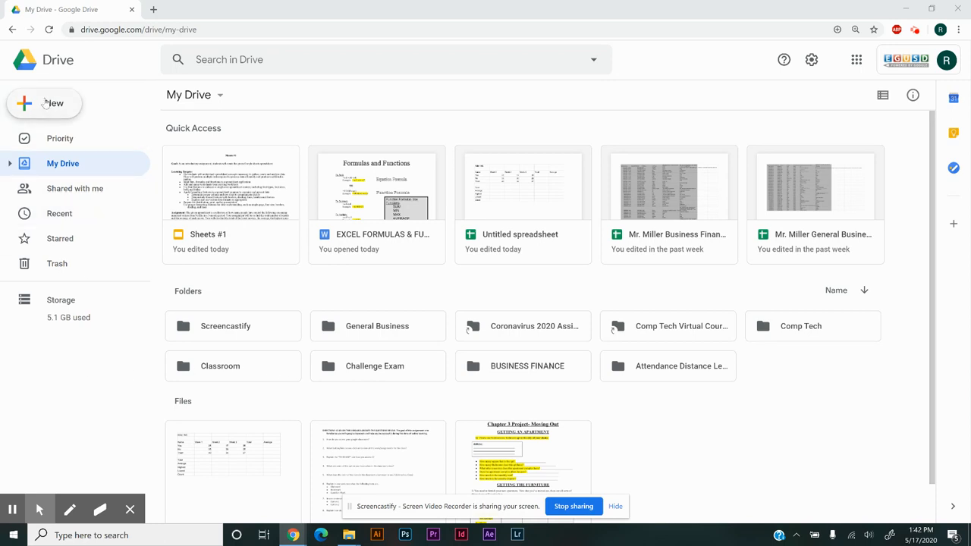
# Create a new blank Google Sheets spreadsheet in My Drive
pyautogui.click(46, 103)
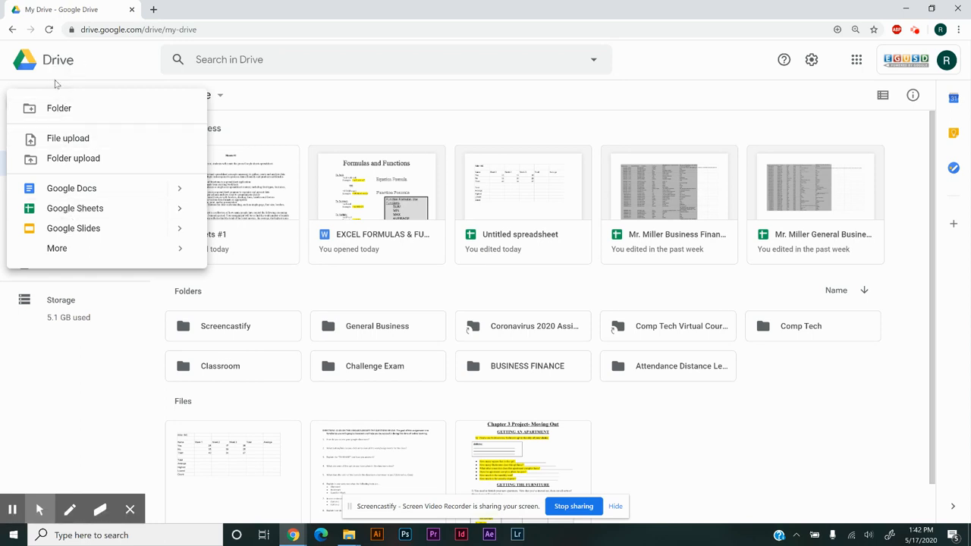
pyautogui.click(293, 130)
pyautogui.click(48, 99)
pyautogui.click(85, 209)
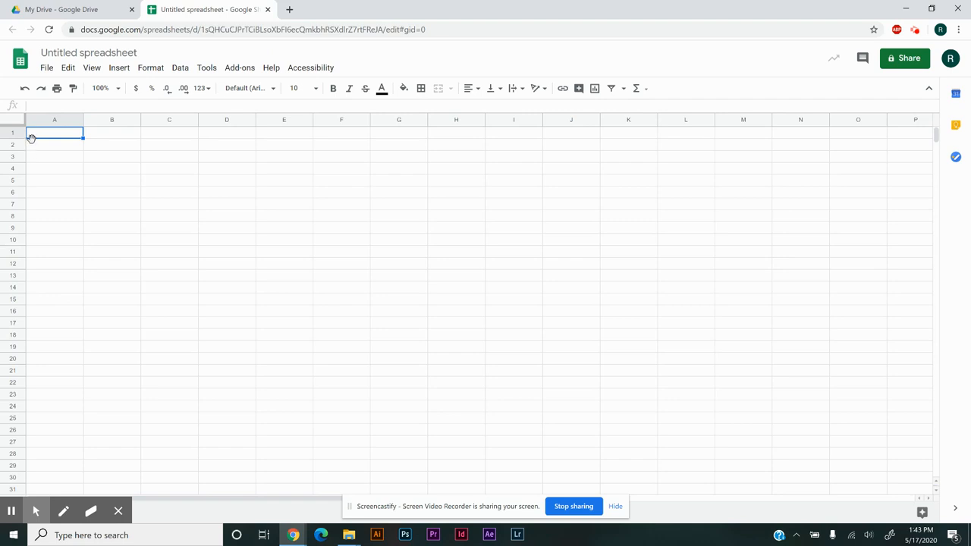
pyautogui.click(48, 172)
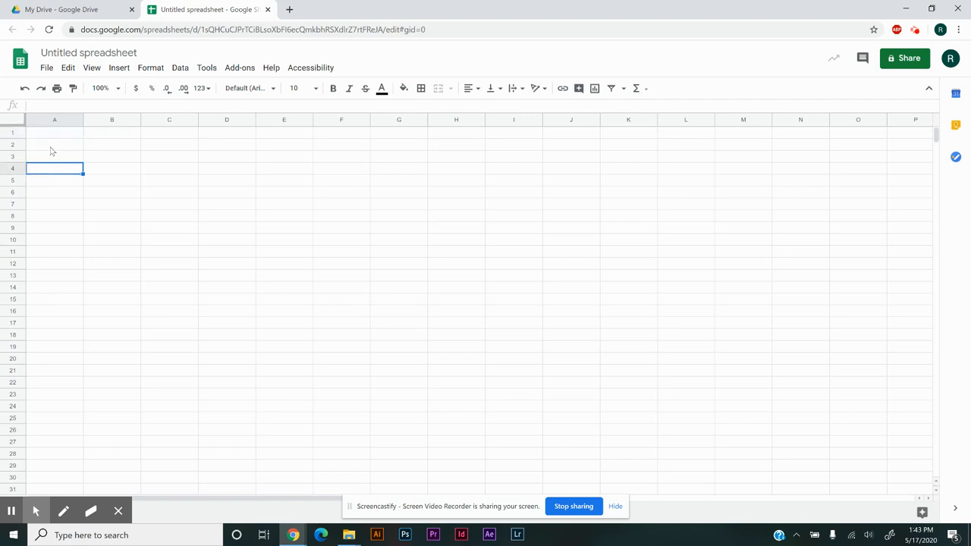
pyautogui.click(58, 136)
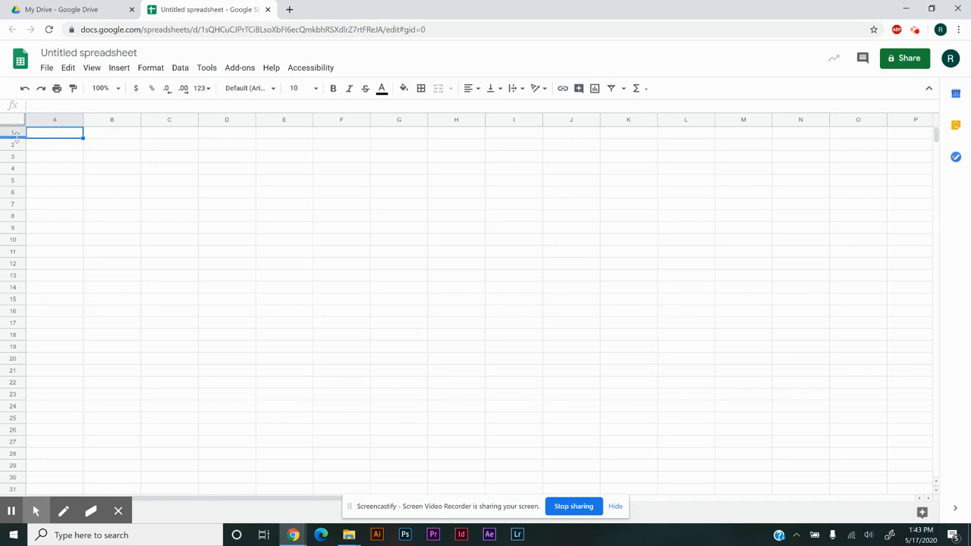
pyautogui.click(168, 205)
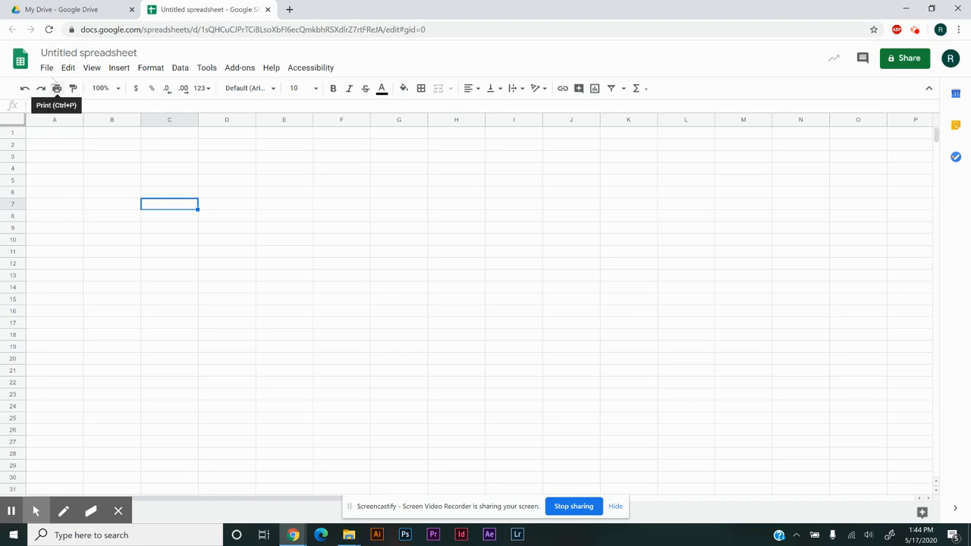
pyautogui.click(47, 70)
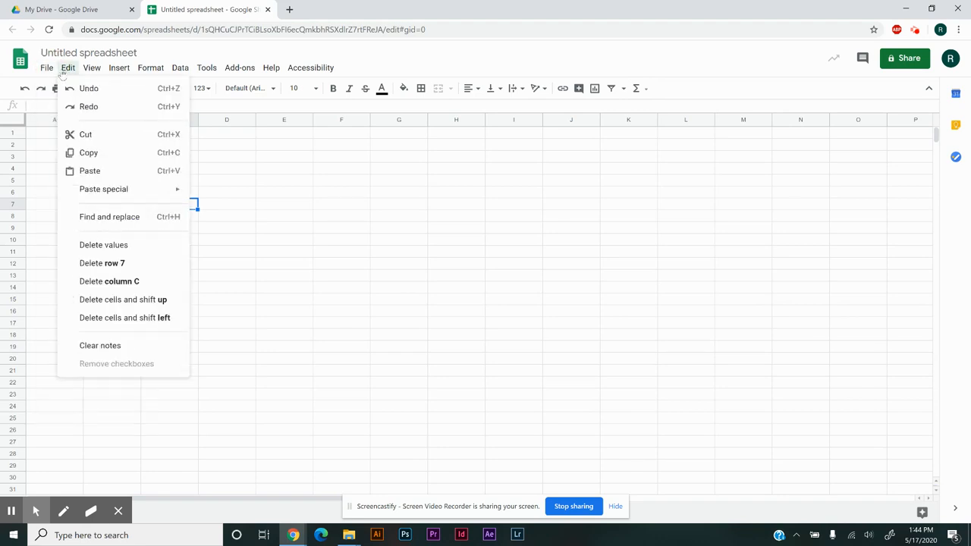
pyautogui.moveTo(91, 70)
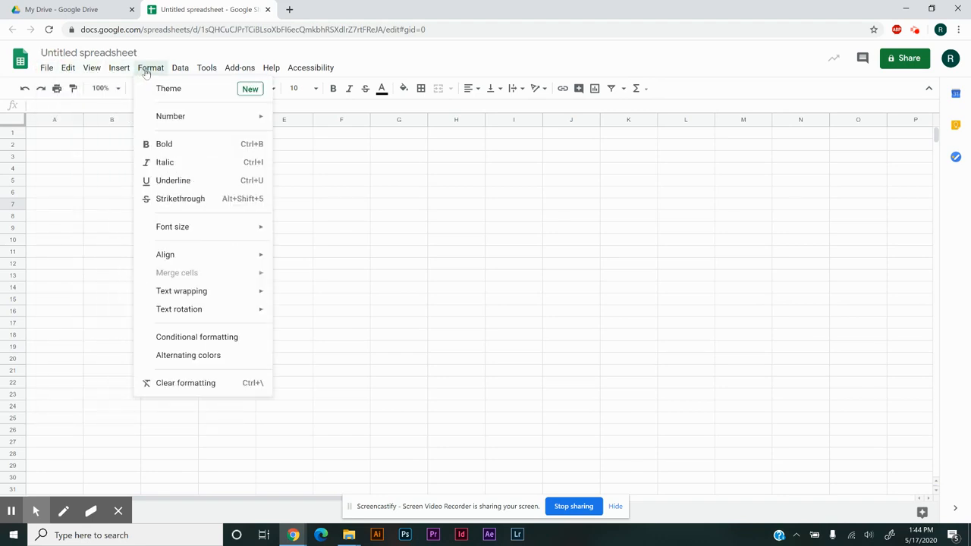
pyautogui.moveTo(237, 71)
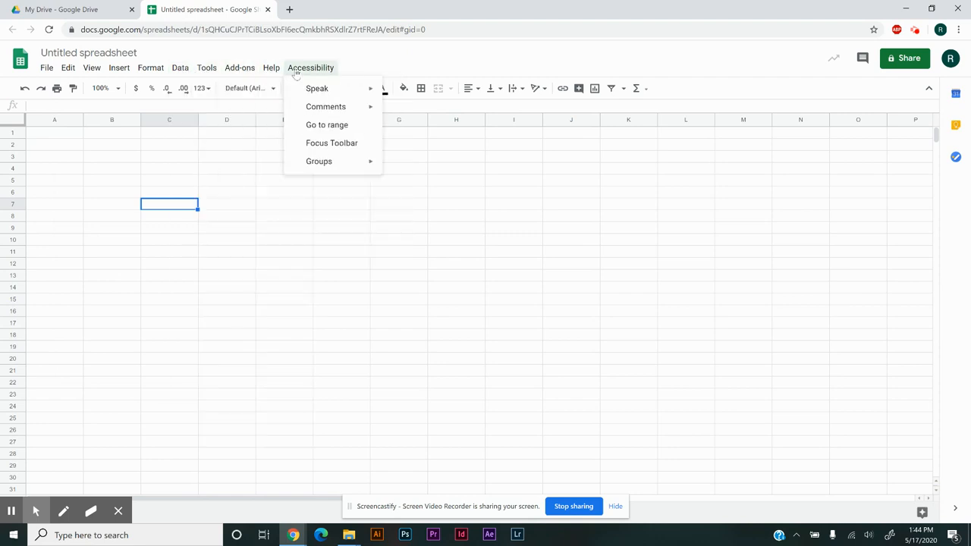
pyautogui.moveTo(182, 73)
pyautogui.moveTo(150, 73)
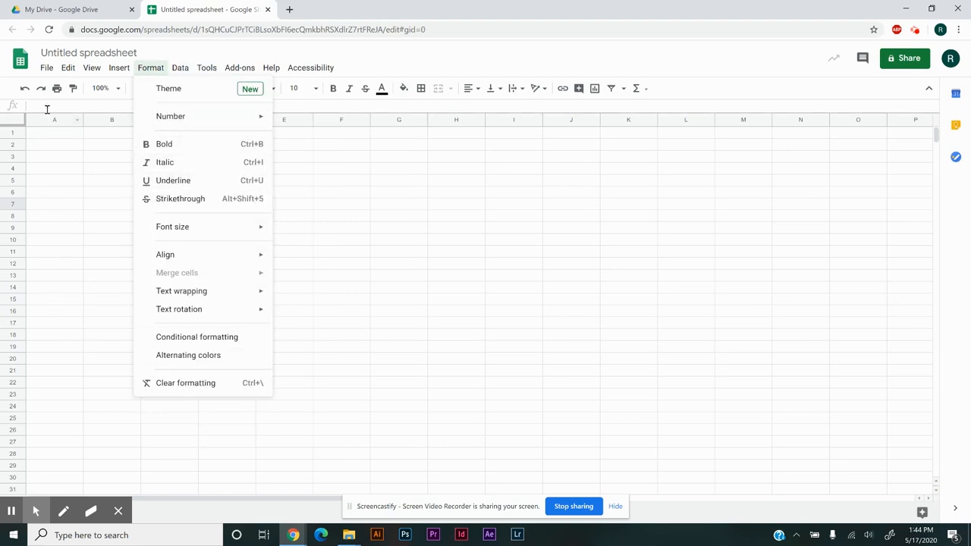
pyautogui.click(72, 180)
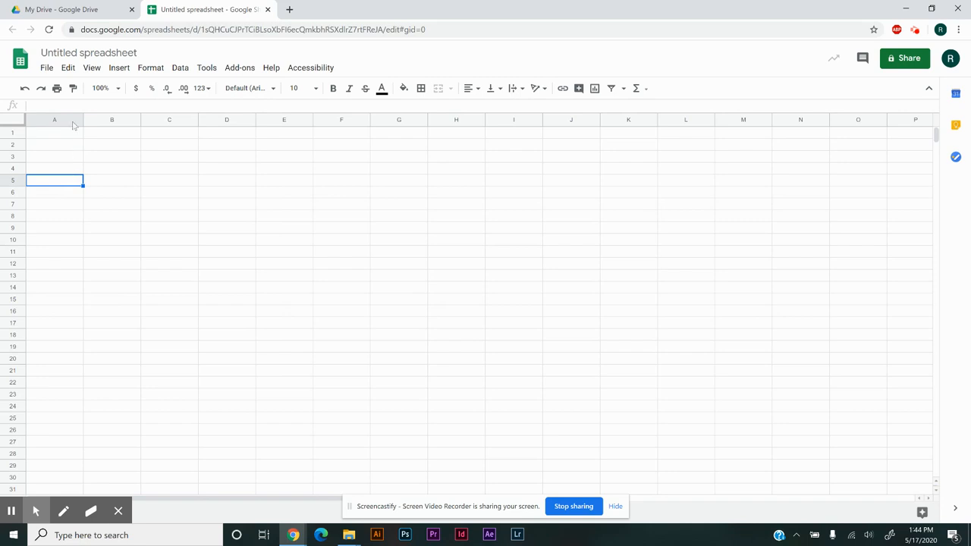
pyautogui.click(254, 239)
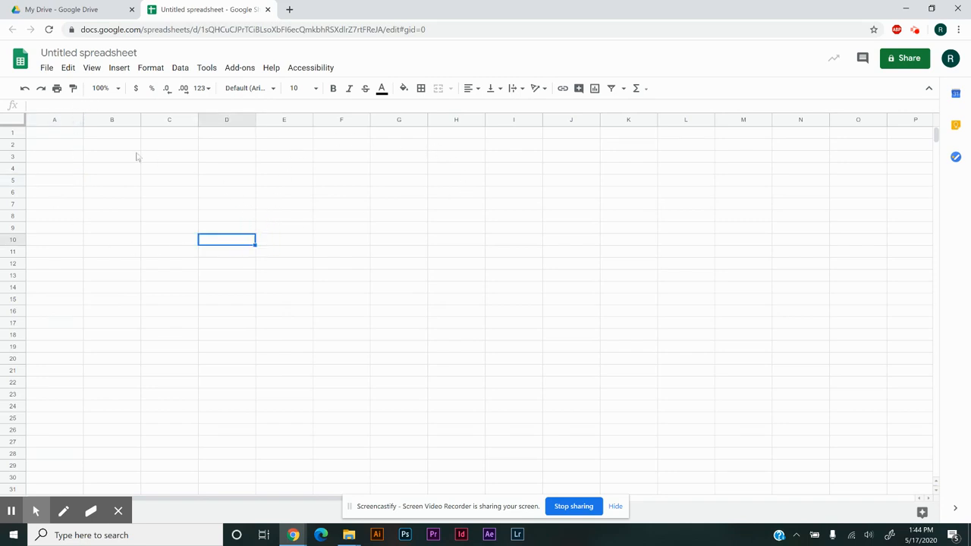
pyautogui.click(56, 136)
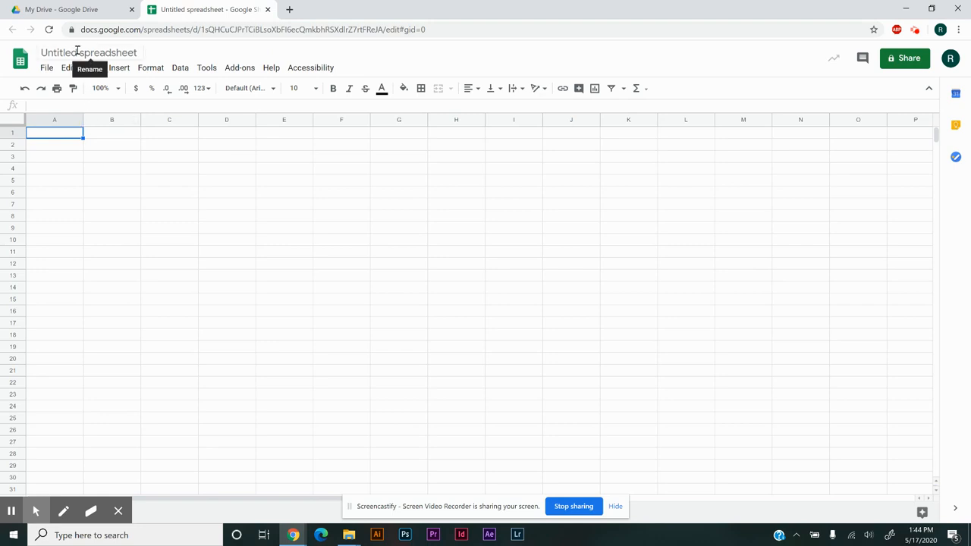
# Rename the spreadsheet file as "Last Name, First Name Demo 1"
pyautogui.click(136, 52)
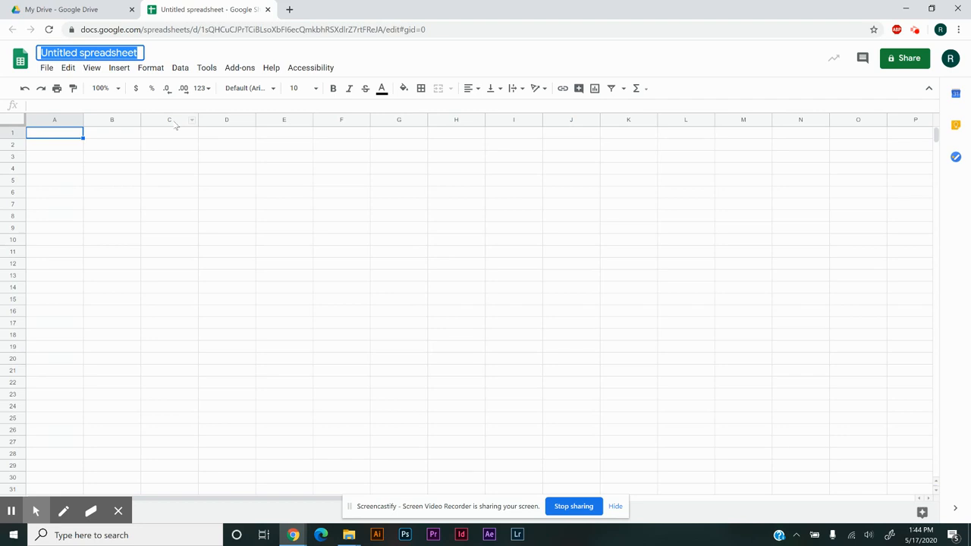
pyautogui.write('Last Nma')
pyautogui.press('BackSpace')
pyautogui.press('BackSpace')
pyautogui.write('ame, First Name')
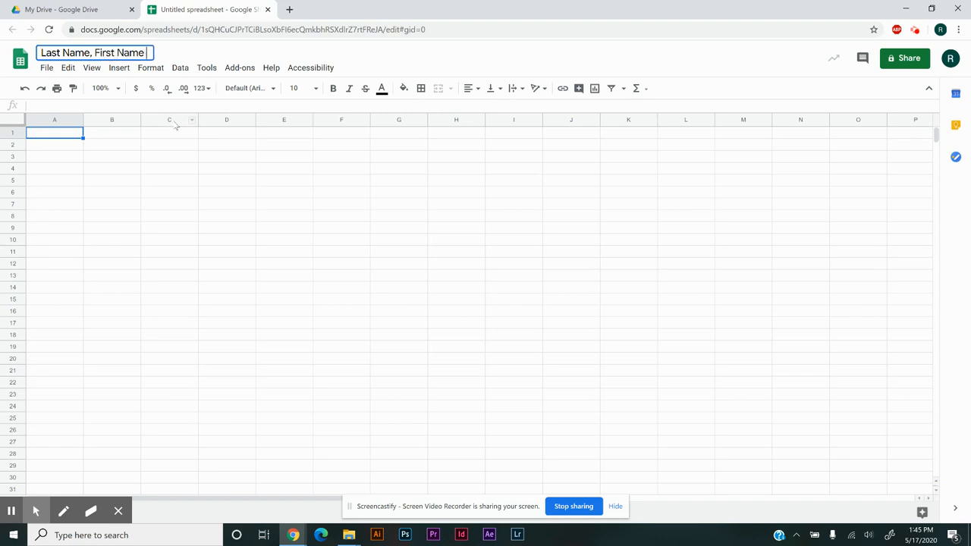
pyautogui.write(' Demo 1')
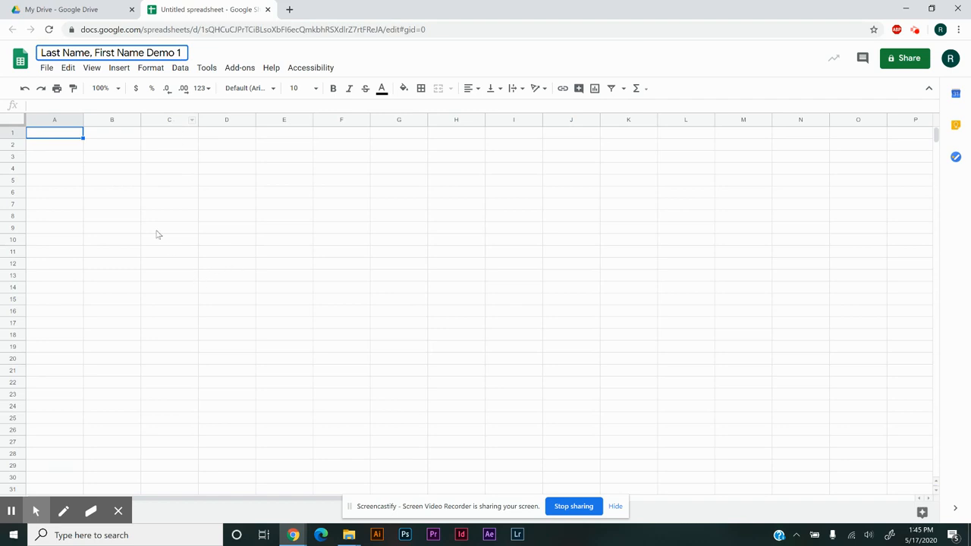
pyautogui.click(79, 174)
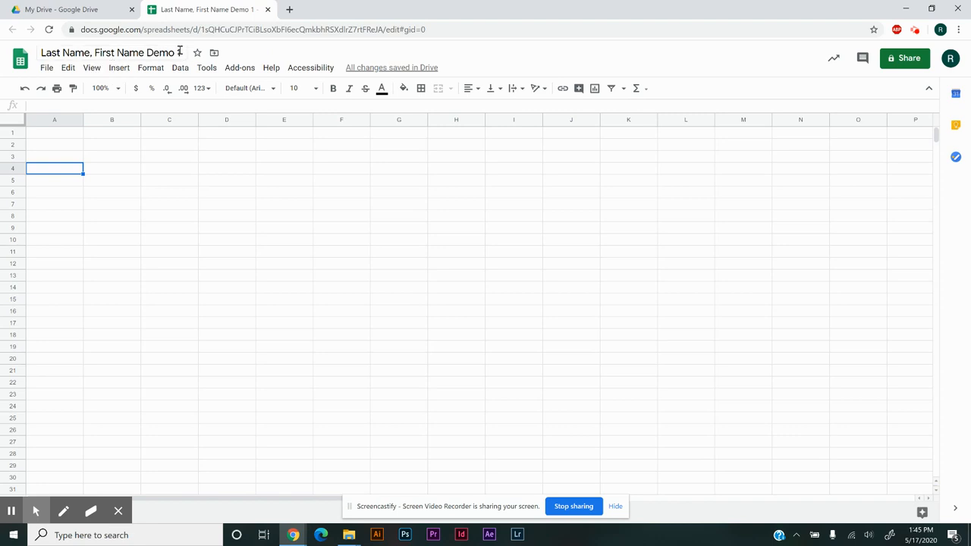
# Close the recording toolbar covering the sheet tabs and rename Sheet1 as "Miller Inc."
pyautogui.click(119, 511)
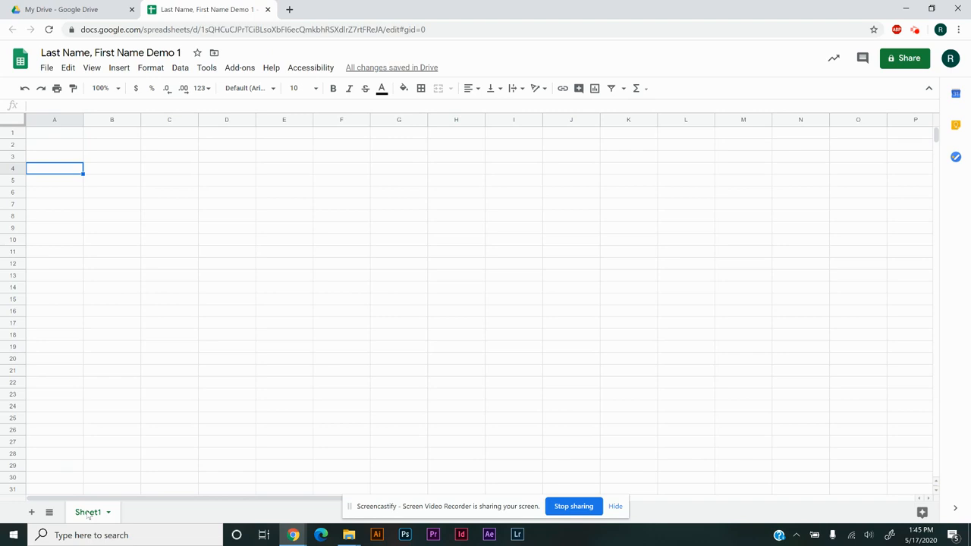
pyautogui.rightClick(89, 514)
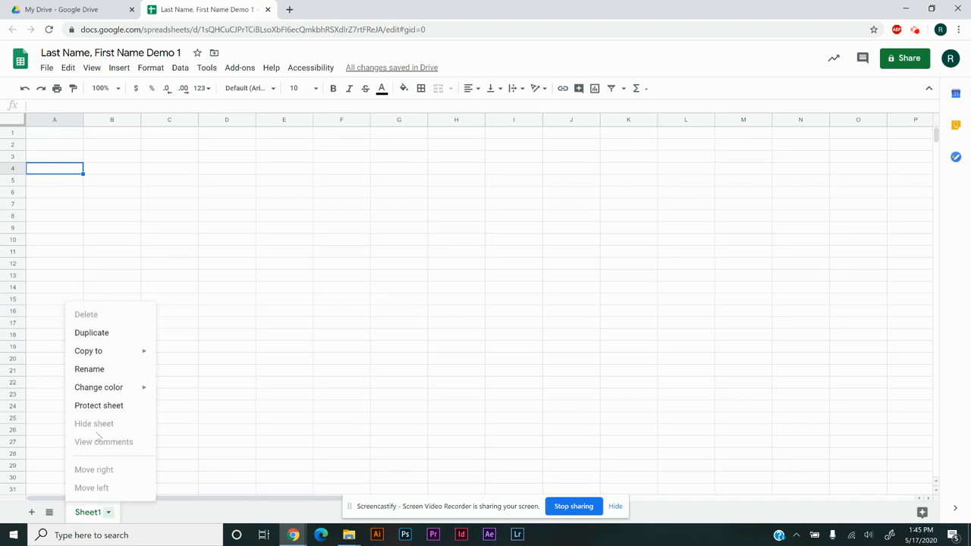
pyautogui.click(98, 377)
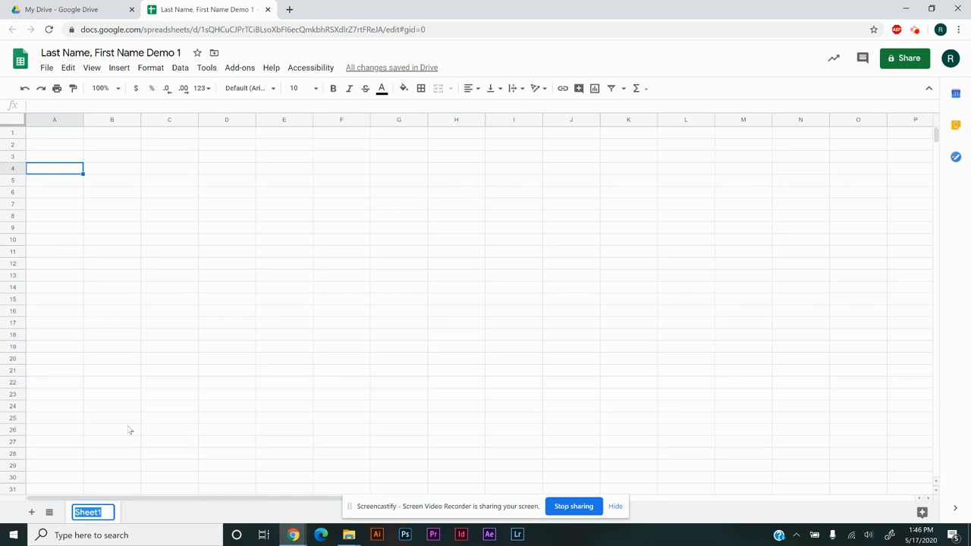
pyautogui.write('Mi')
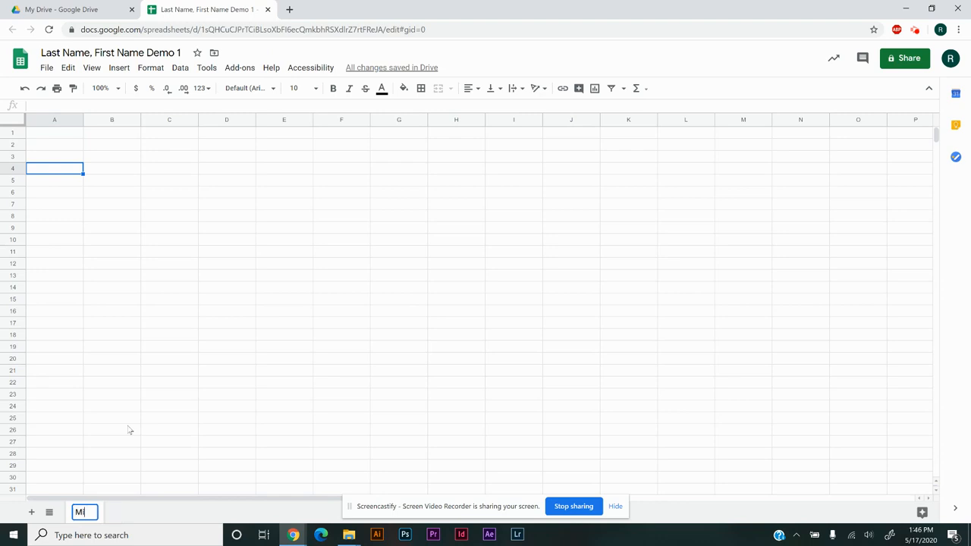
pyautogui.write('ller Inc.')
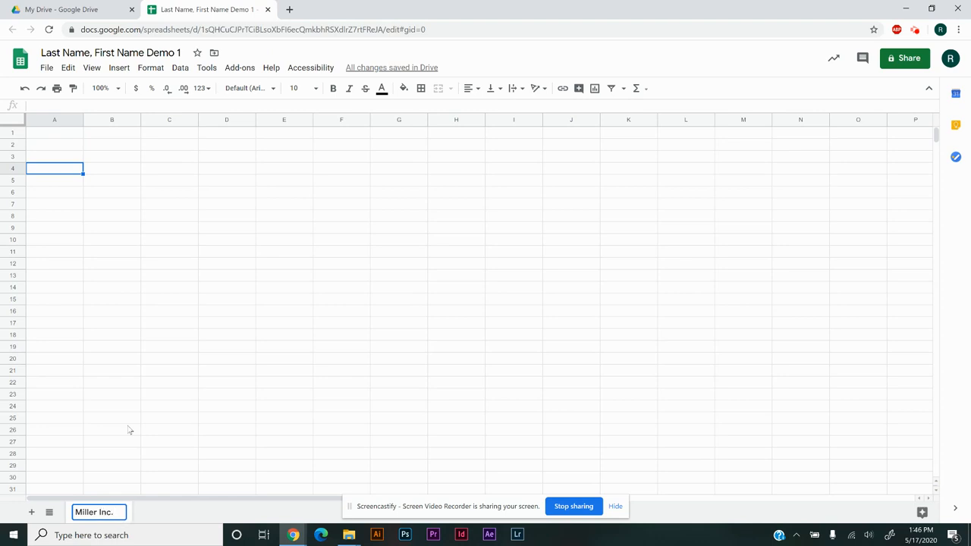
pyautogui.click(129, 429)
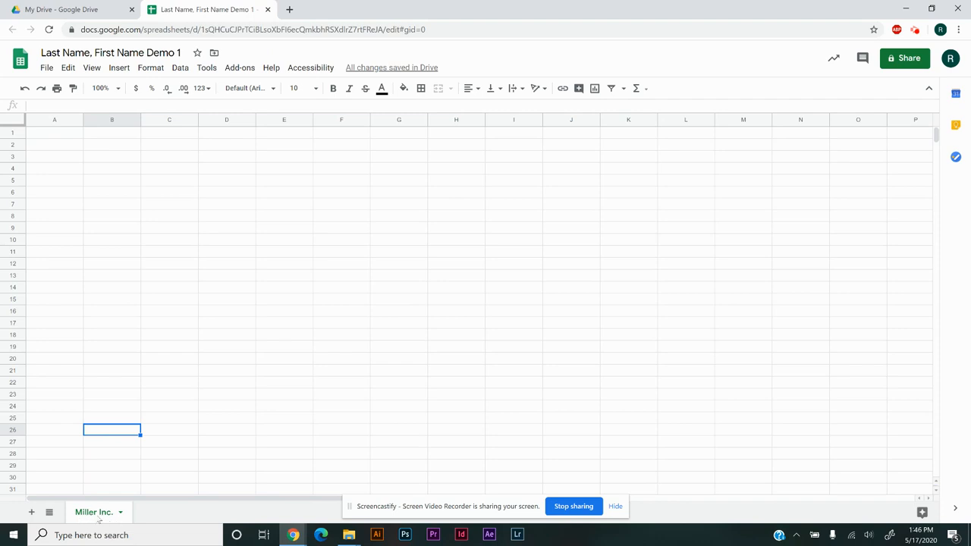
# Enter the title "Miller Inc." in cell A1
pyautogui.click(53, 137)
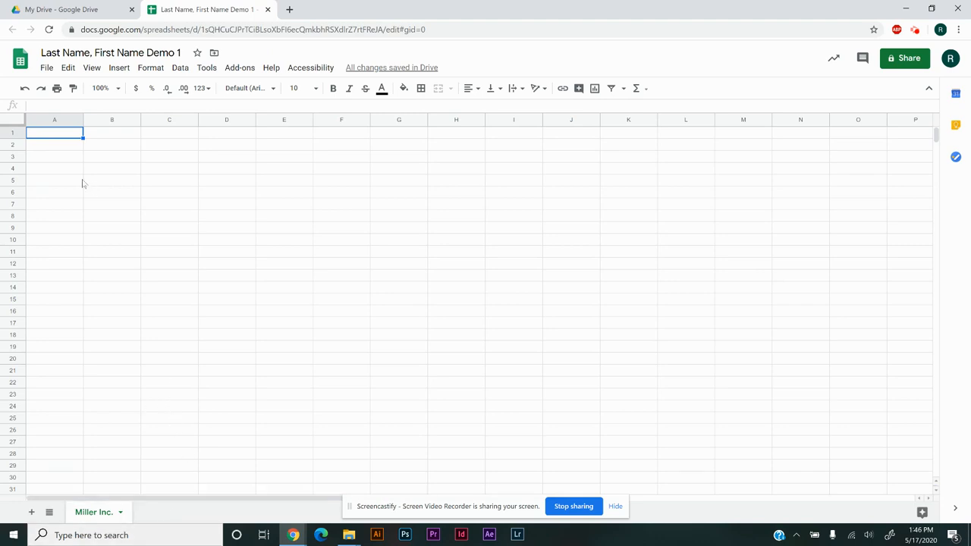
pyautogui.click(57, 134)
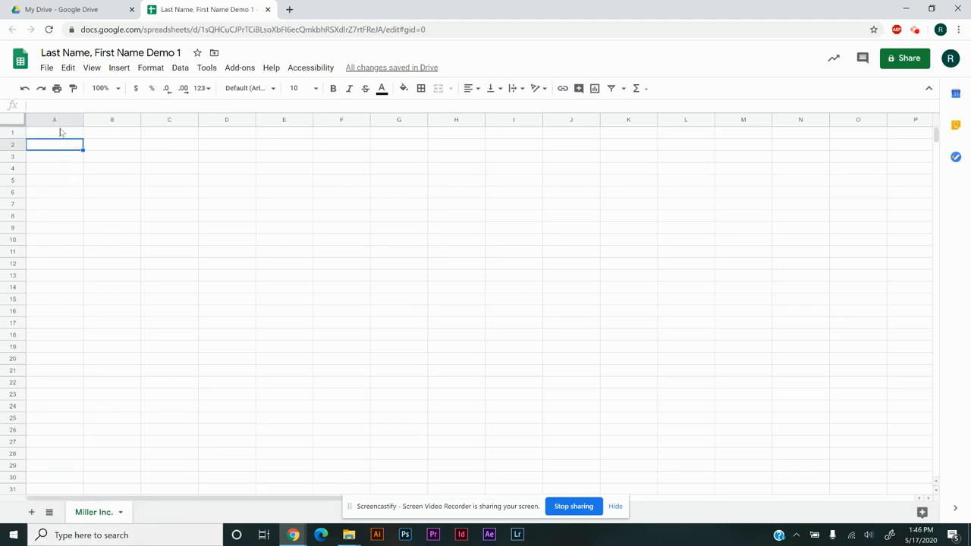
pyautogui.write('Miller ')
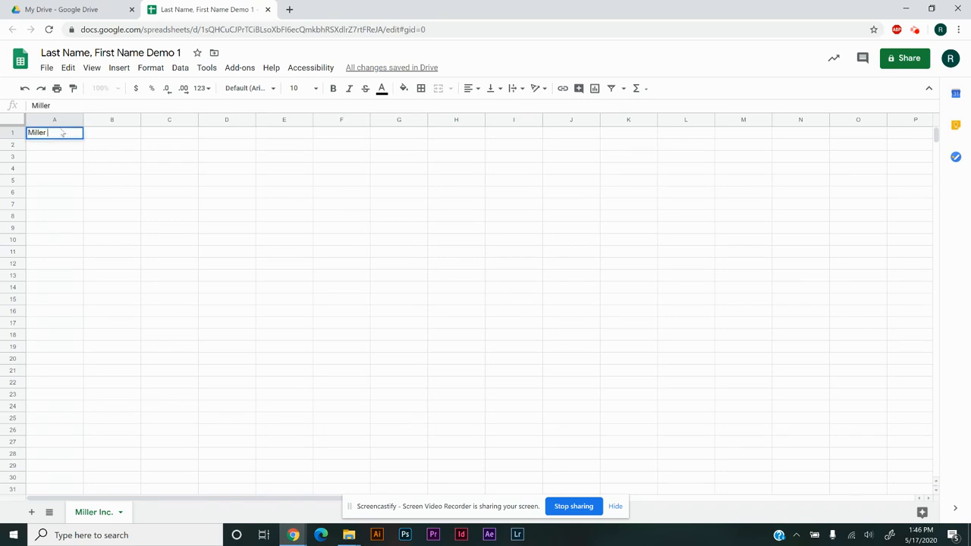
pyautogui.write('Inc.')
pyautogui.press('Return')
pyautogui.press('Return')
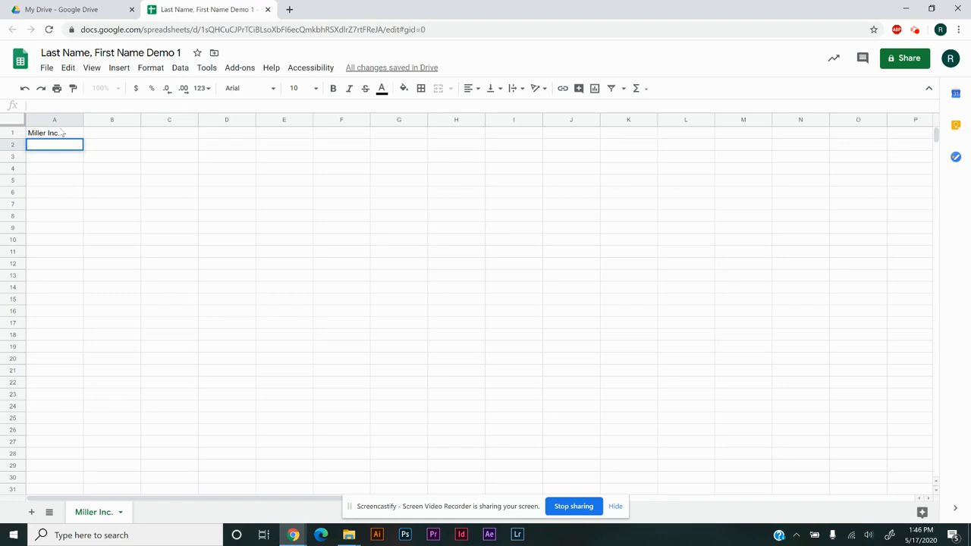
pyautogui.click(62, 133)
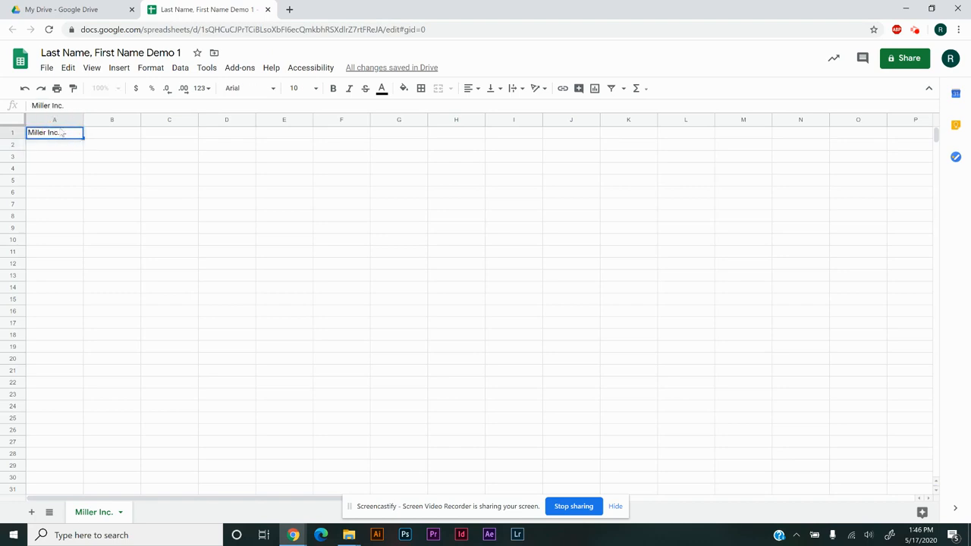
# Enter the column headers "Name" in cell A3 and "Week 1" in cell B3
pyautogui.click(53, 158)
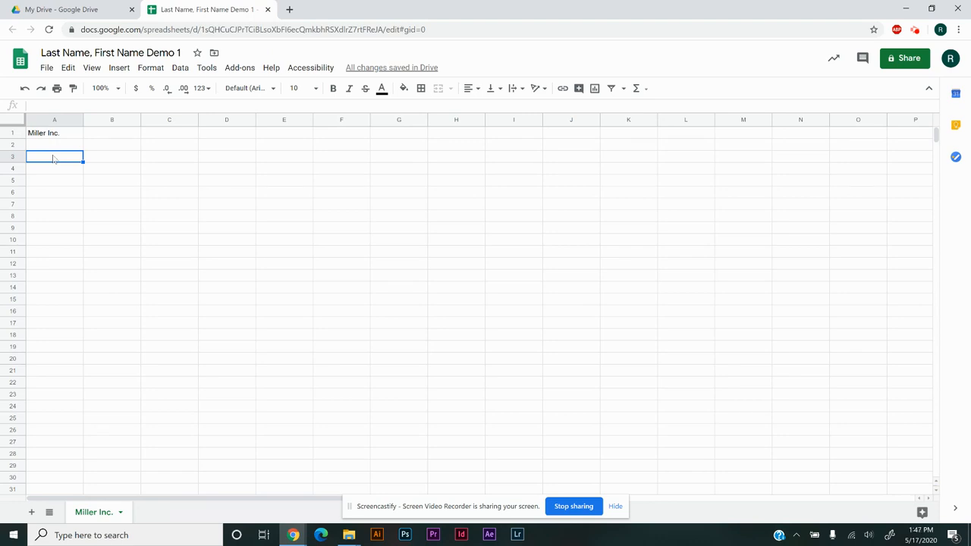
pyautogui.write('Name')
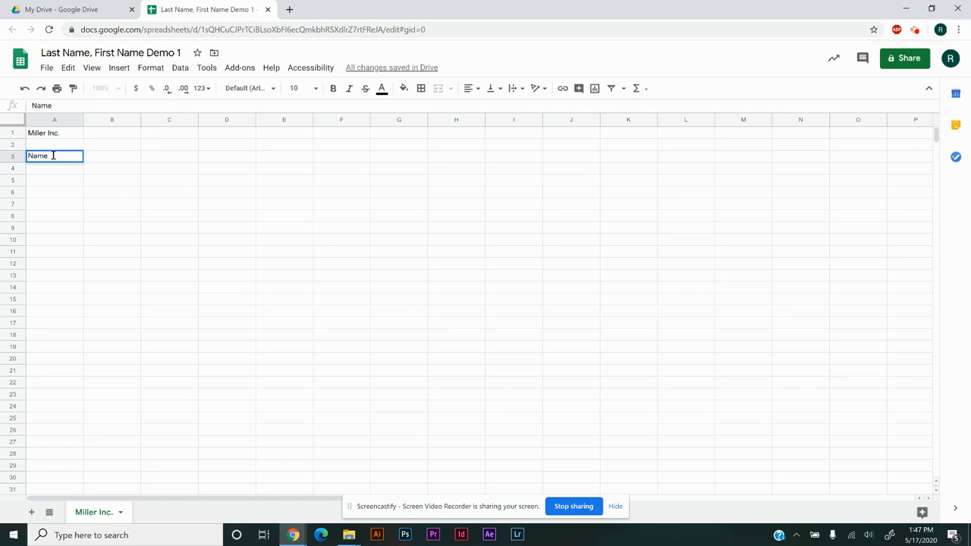
pyautogui.press('Tab')
pyautogui.write('W')
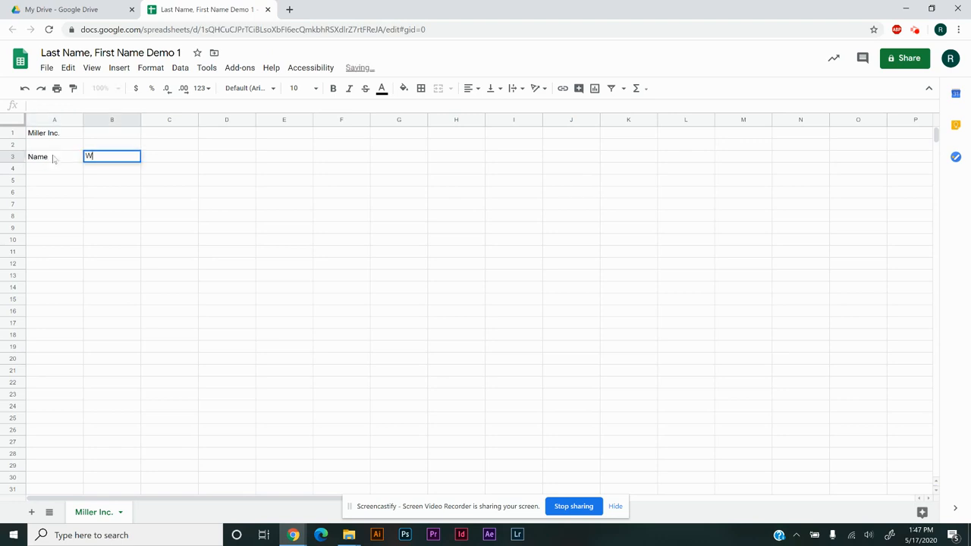
pyautogui.write('ekk')
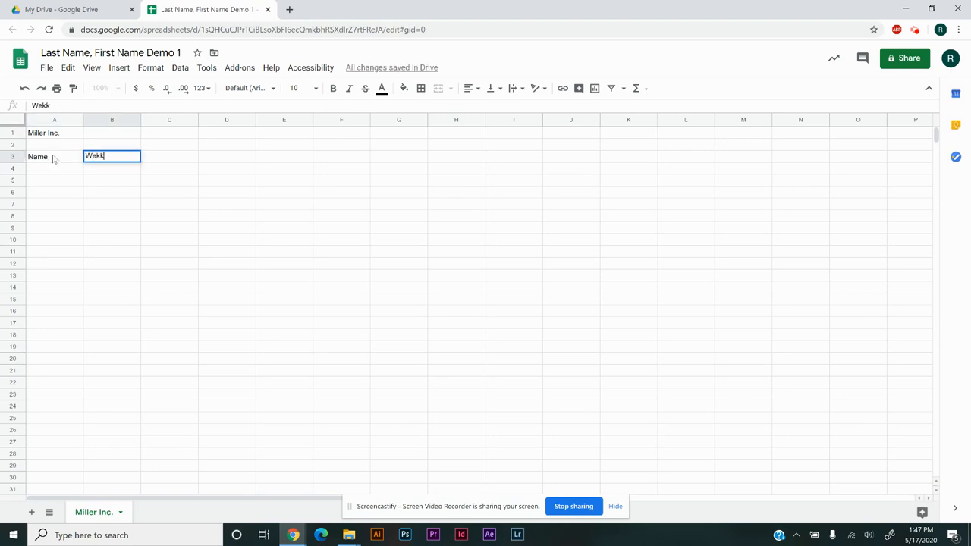
pyautogui.press('BackSpace')
pyautogui.write('ek 1')
pyautogui.press('Tab')
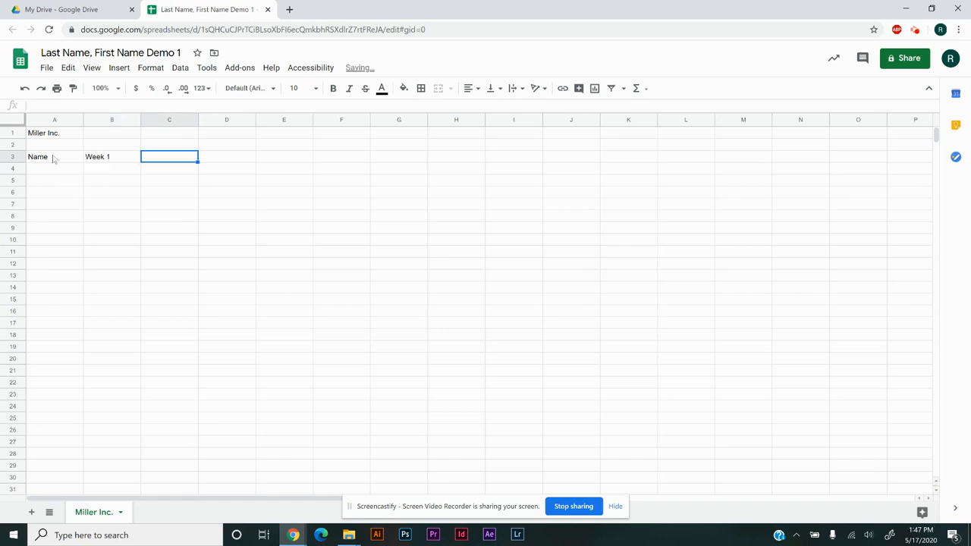
# Enter the column headers "Week 2" in cell C3 and "Week 3" in cell D3
pyautogui.write('Week')
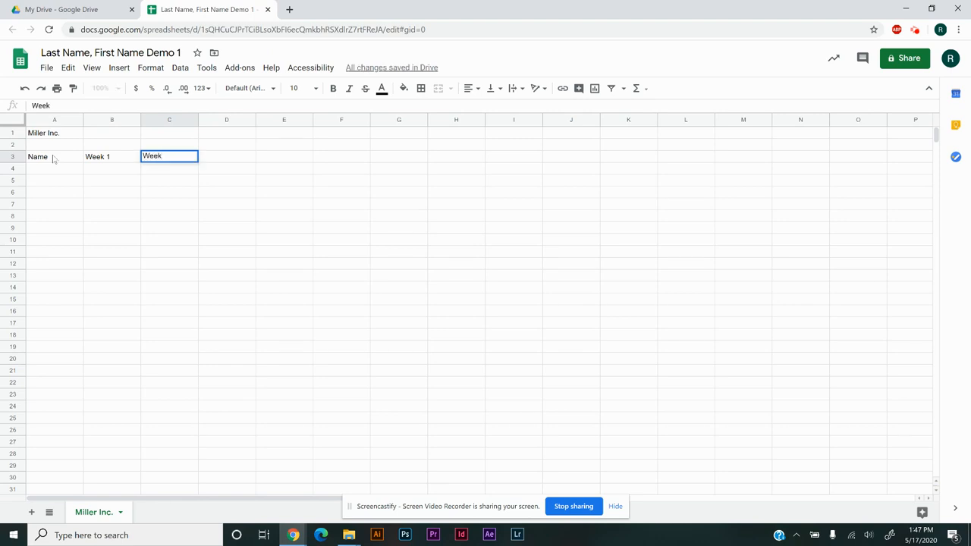
pyautogui.press('Tab')
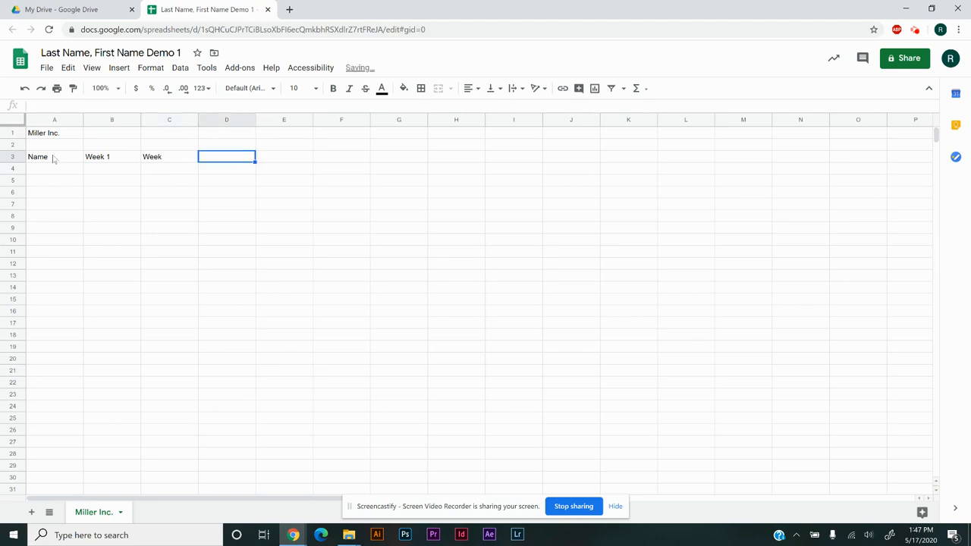
pyautogui.doubleClick(171, 156)
pyautogui.write('2')
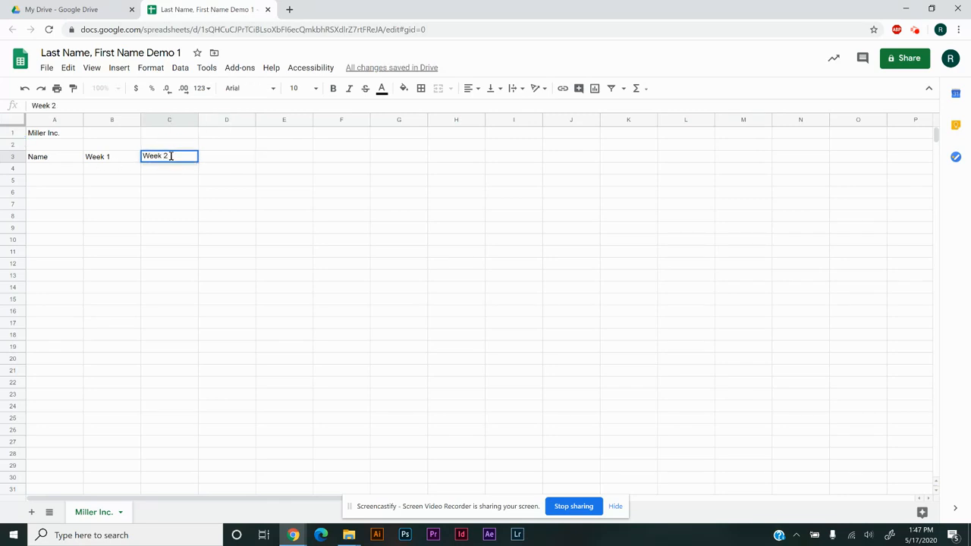
pyautogui.press('Return')
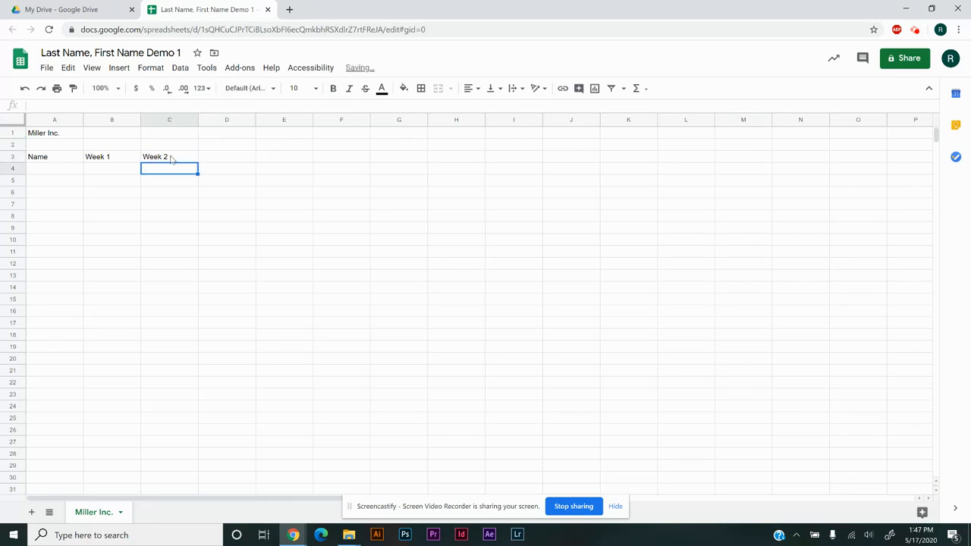
pyautogui.click(212, 162)
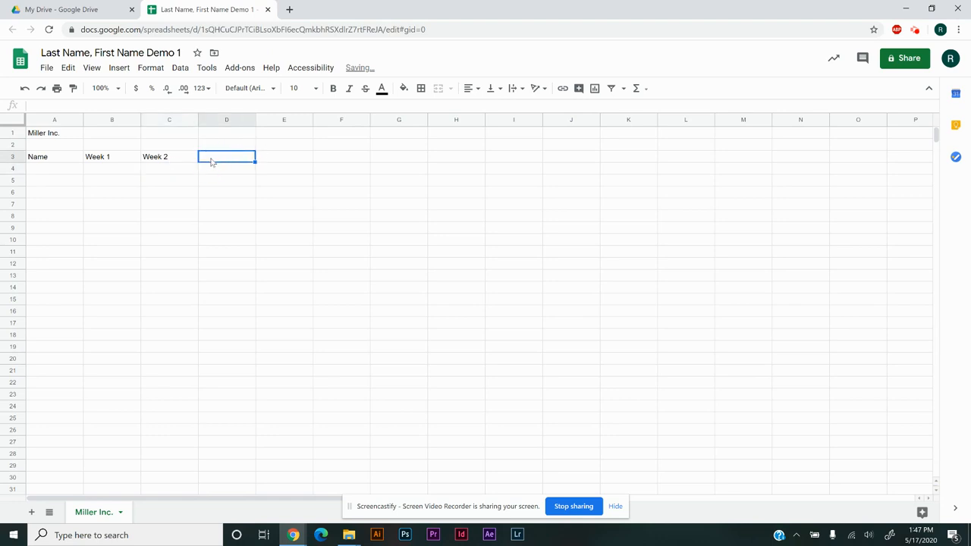
pyautogui.write('Week 3')
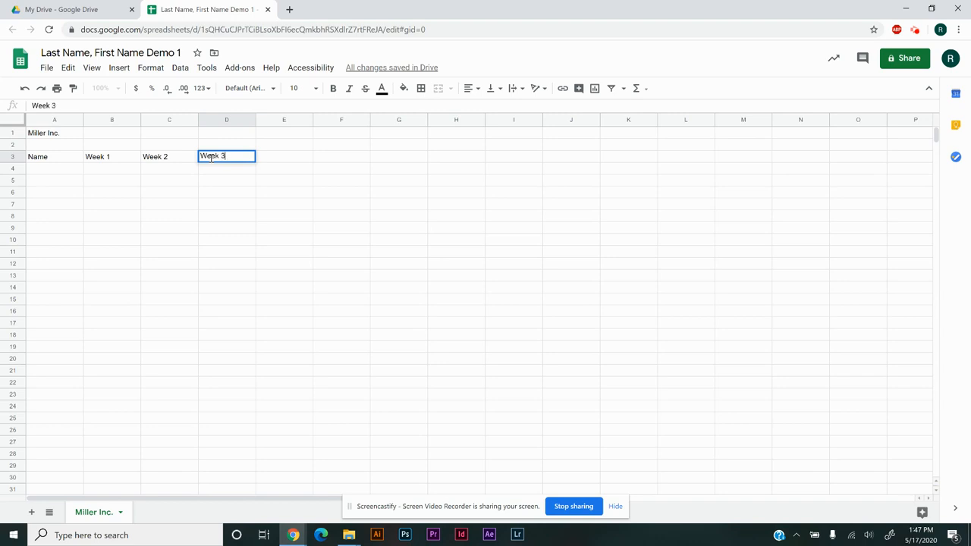
pyautogui.press('Return')
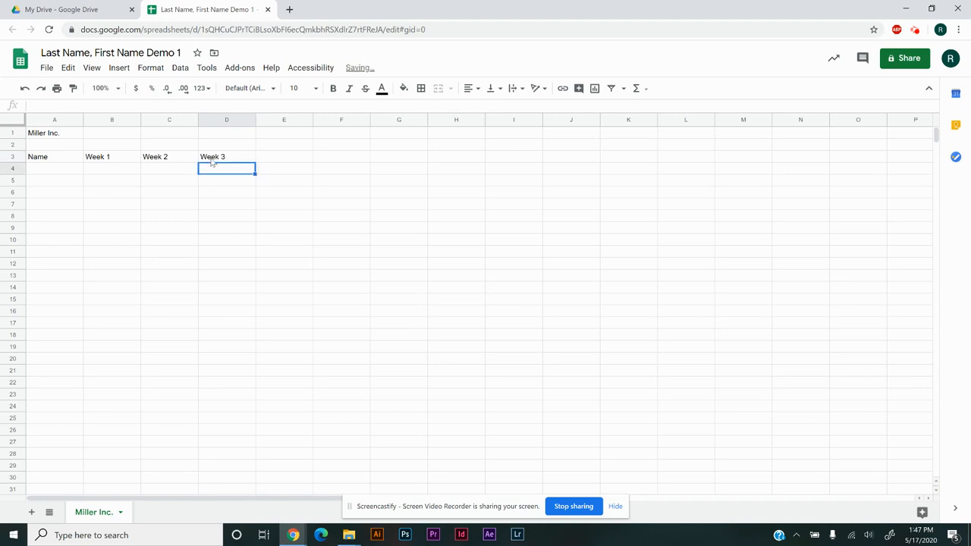
# Enter the row names "You", "Me" and "Them" in cells A4 to A6 under the Name header
pyautogui.click(67, 173)
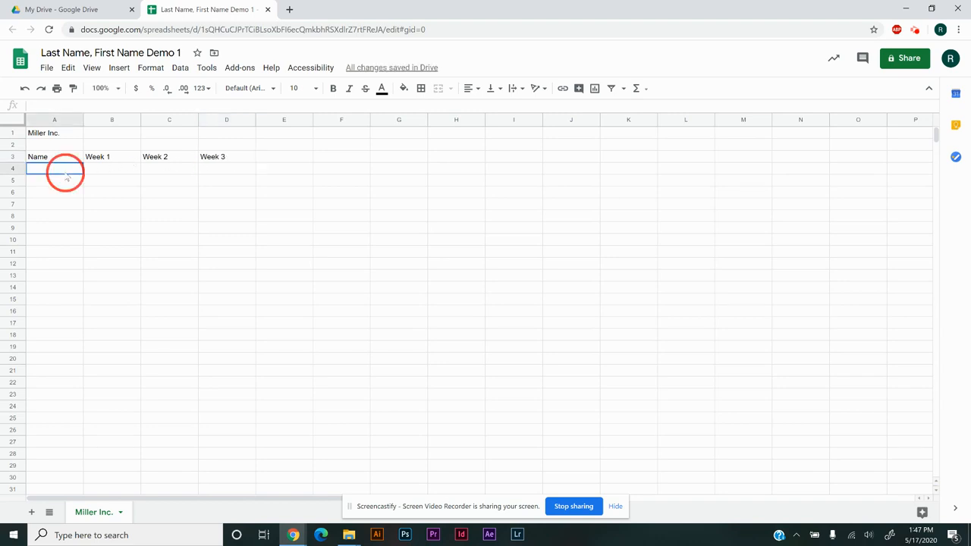
pyautogui.write('You')
pyautogui.press('Return')
pyautogui.write('Me')
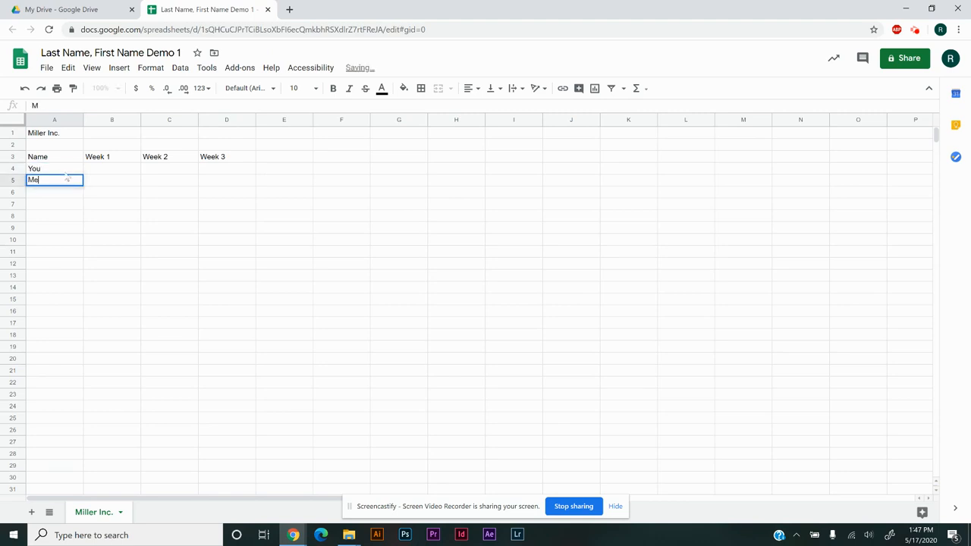
pyautogui.press('Return')
pyautogui.write('Them')
pyautogui.press('Tab')
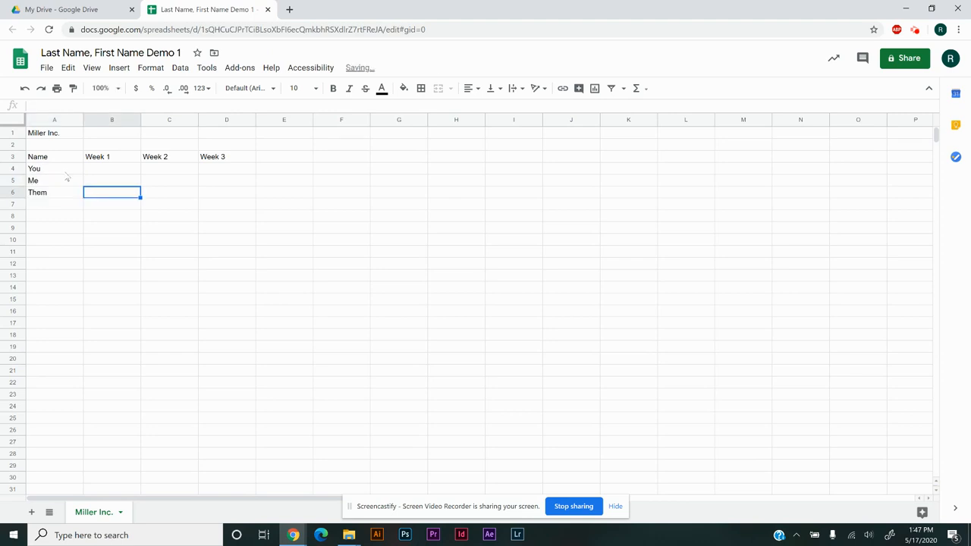
# Fill the Week 1 column with 25, 35 and 40 in cells B4 to B6
pyautogui.press('Up')
pyautogui.press('Up')
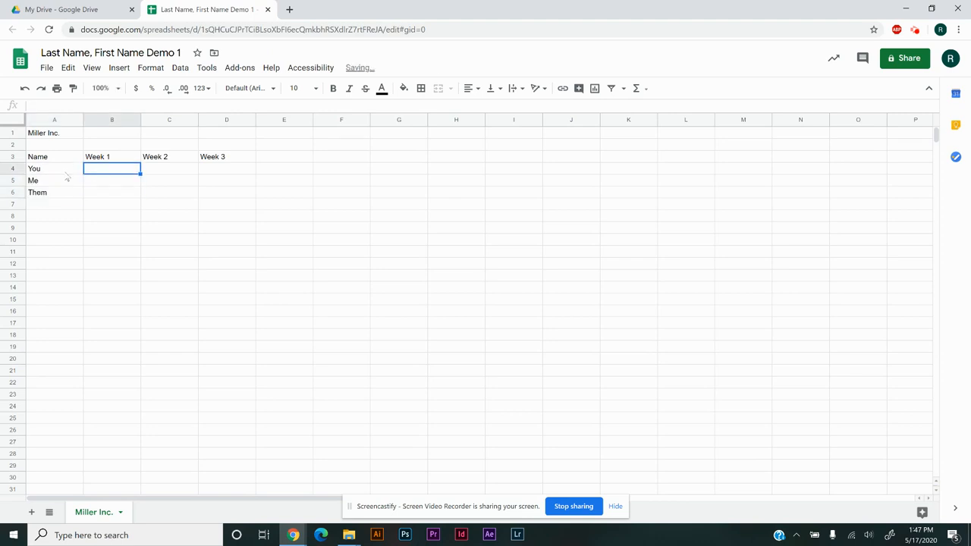
pyautogui.write('25')
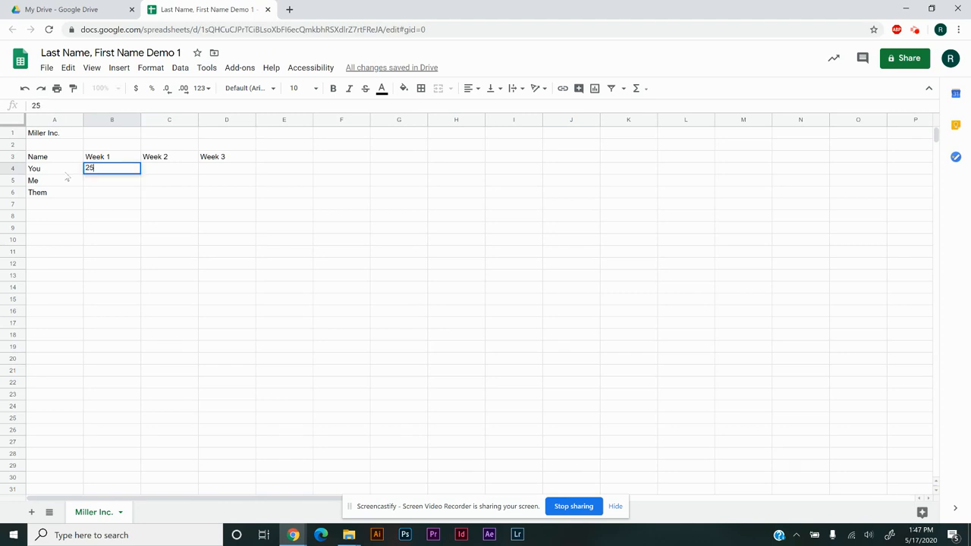
pyautogui.press('Return')
pyautogui.write('35')
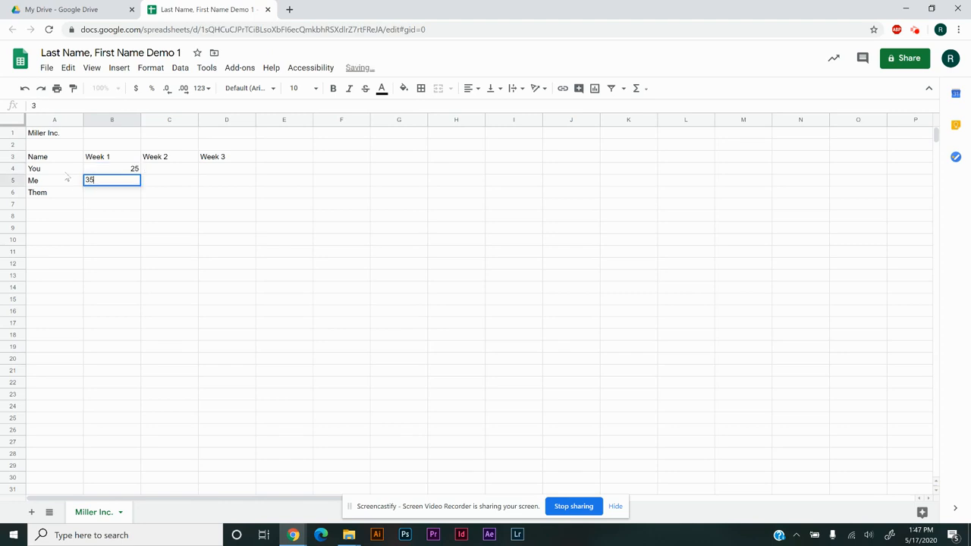
pyautogui.press('Return')
pyautogui.write('40')
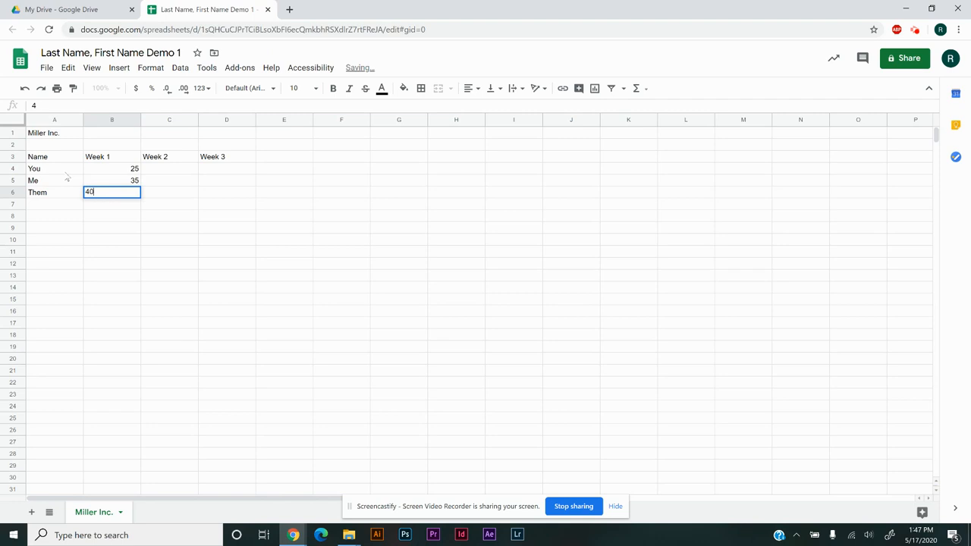
pyautogui.press('Tab')
# Fill the Week 2 column with 17, 30 and 34 in cells C4 to C6
pyautogui.press('Up')
pyautogui.press('Up')
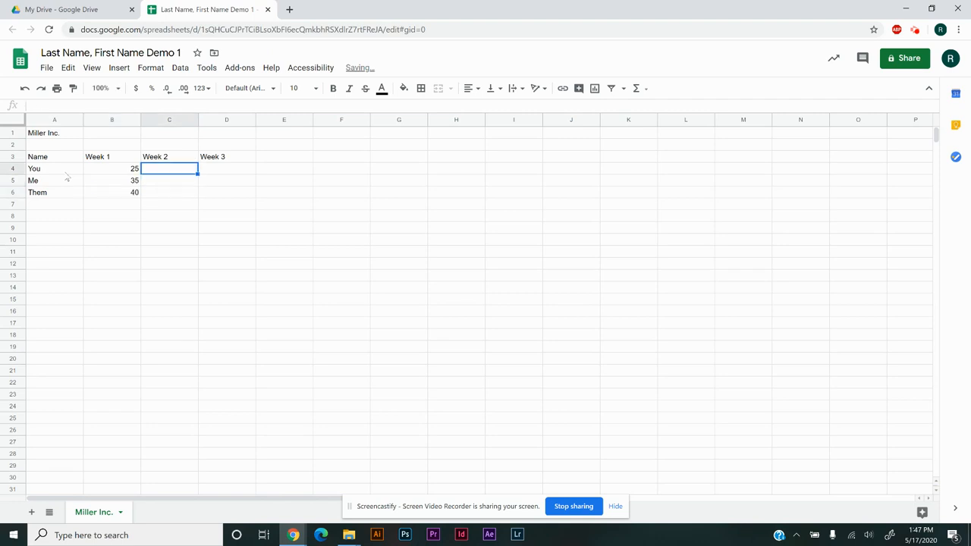
pyautogui.write('17')
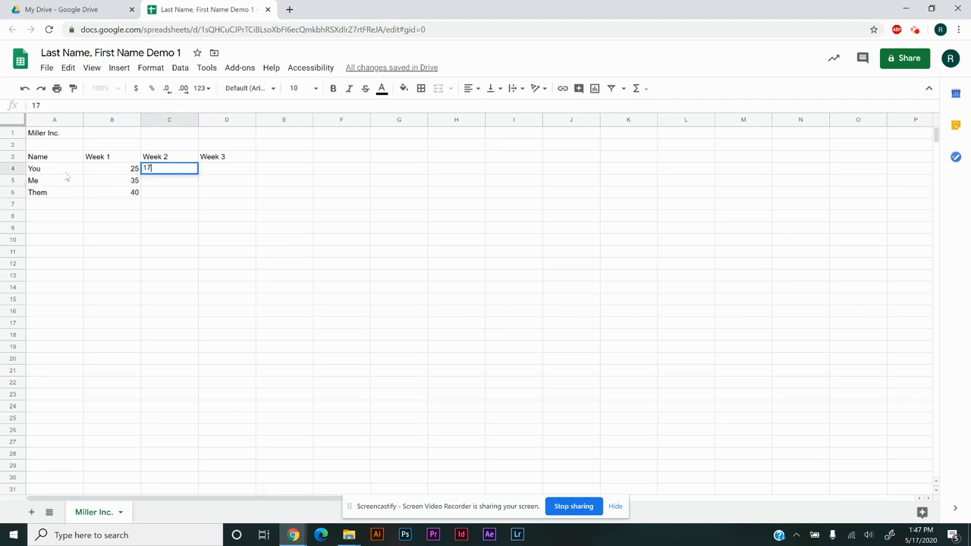
pyautogui.press('Return')
pyautogui.write('30')
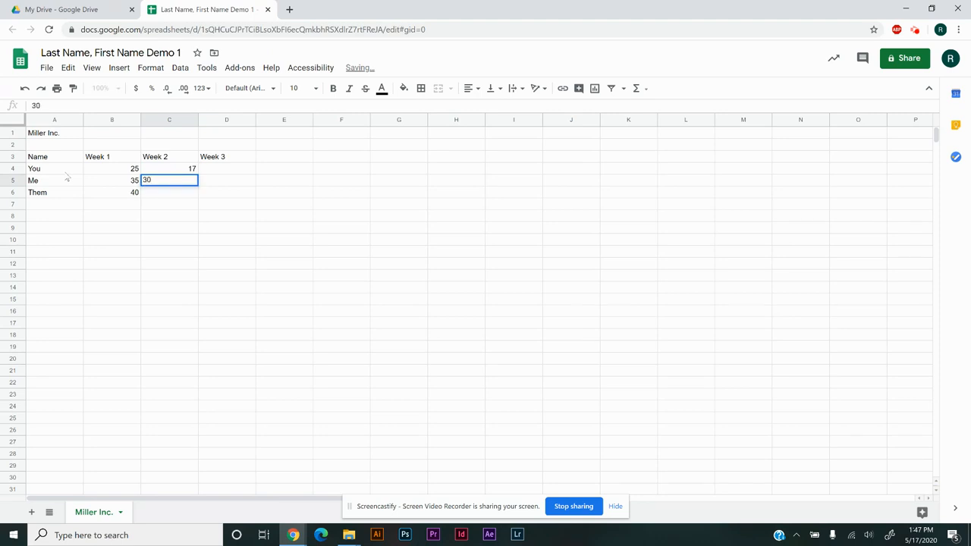
pyautogui.press('Return')
pyautogui.write('34')
pyautogui.press('Tab')
# Fill the Week 3 column with 35, 25 and 27 in cells D4 to D6
pyautogui.press('Up')
pyautogui.press('Up')
pyautogui.write('35')
pyautogui.press('Return')
pyautogui.write('25')
pyautogui.press('Return')
pyautogui.write('27')
pyautogui.press('Return')
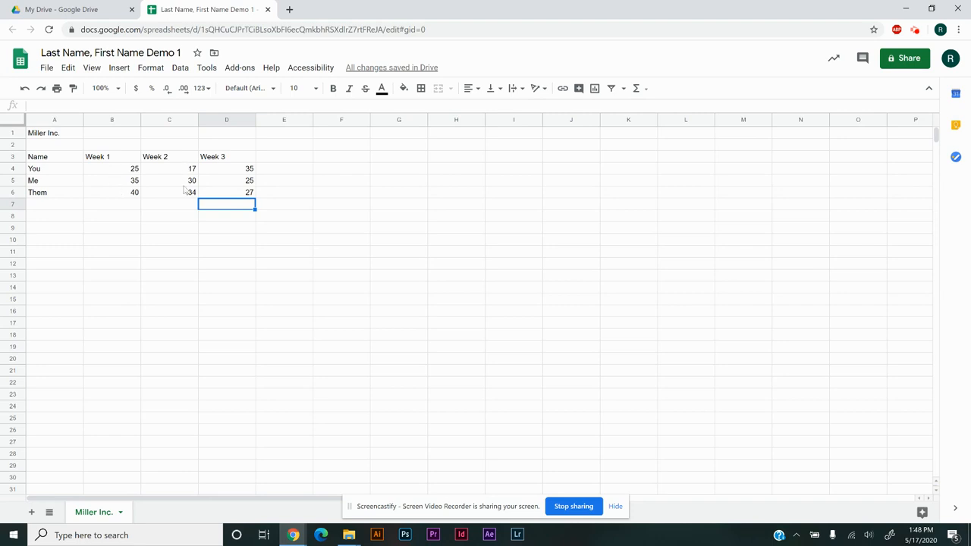
# Add the column headers "Total" in cell E3 and "Average" in cell F3
pyautogui.click(276, 161)
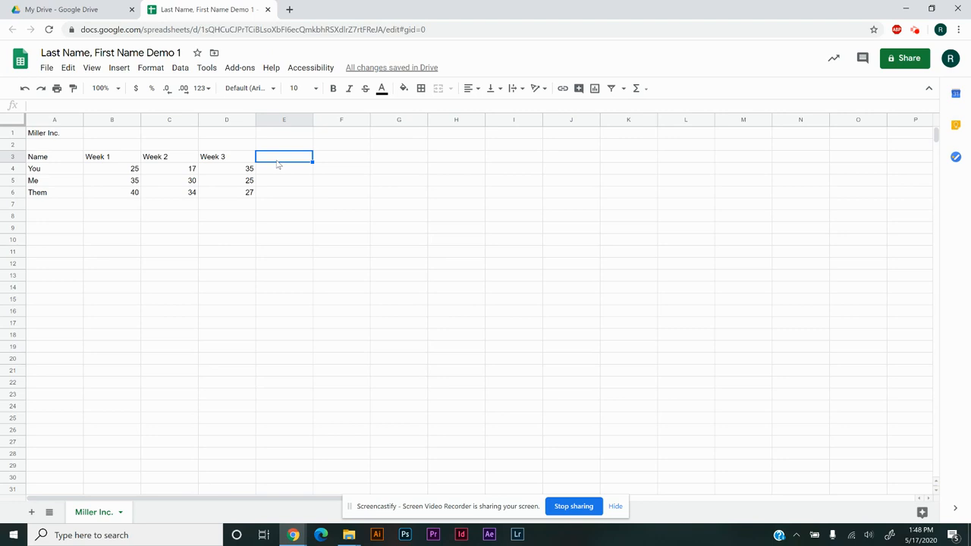
pyautogui.write('Total')
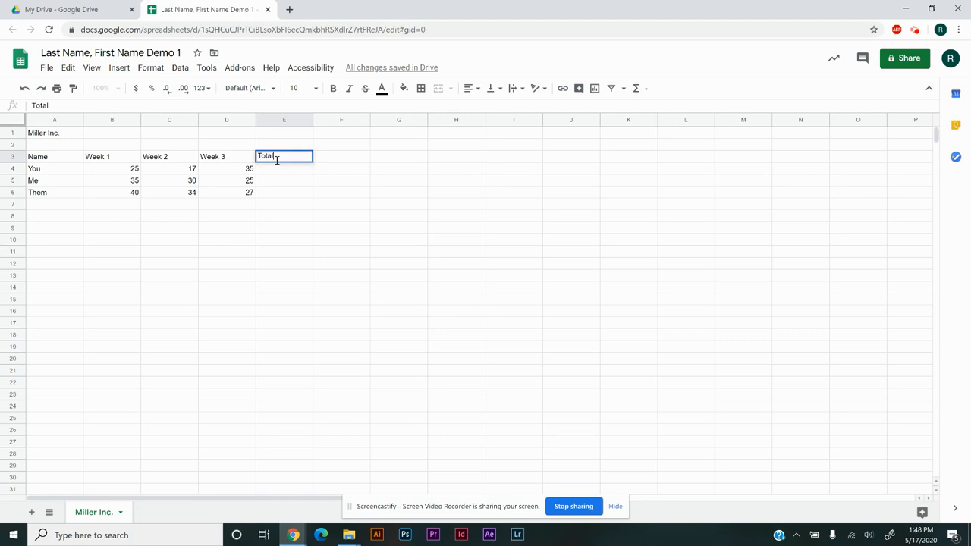
pyautogui.press('Tab')
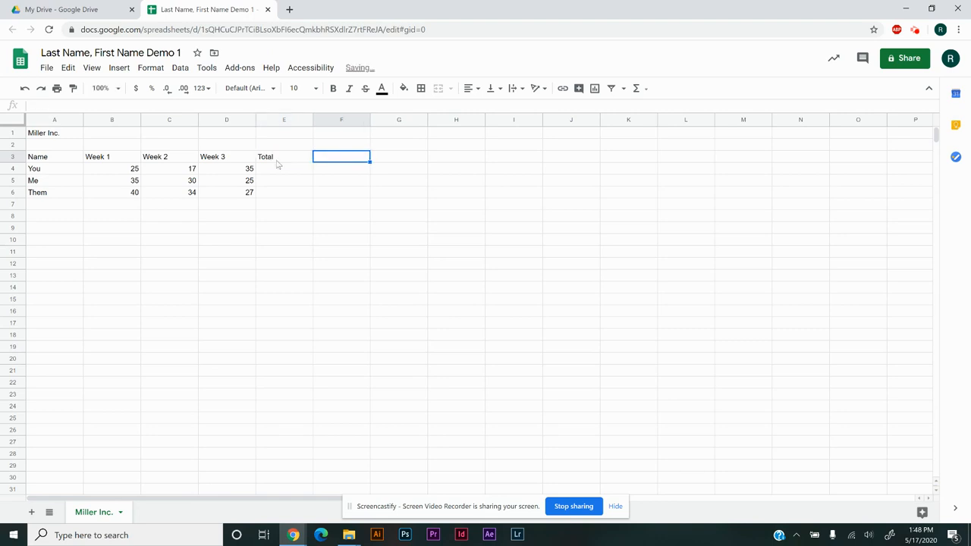
pyautogui.write('Av')
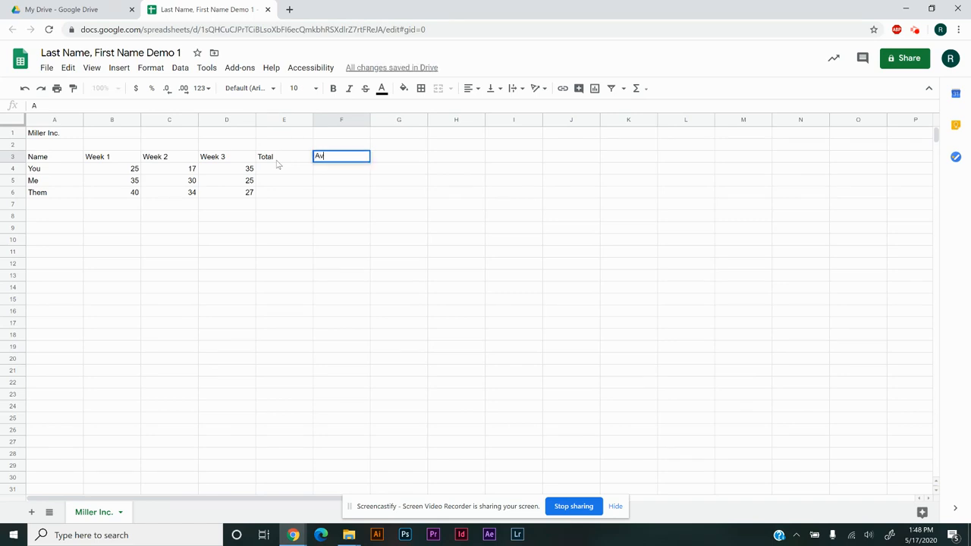
pyautogui.write('erage')
pyautogui.press('Return')
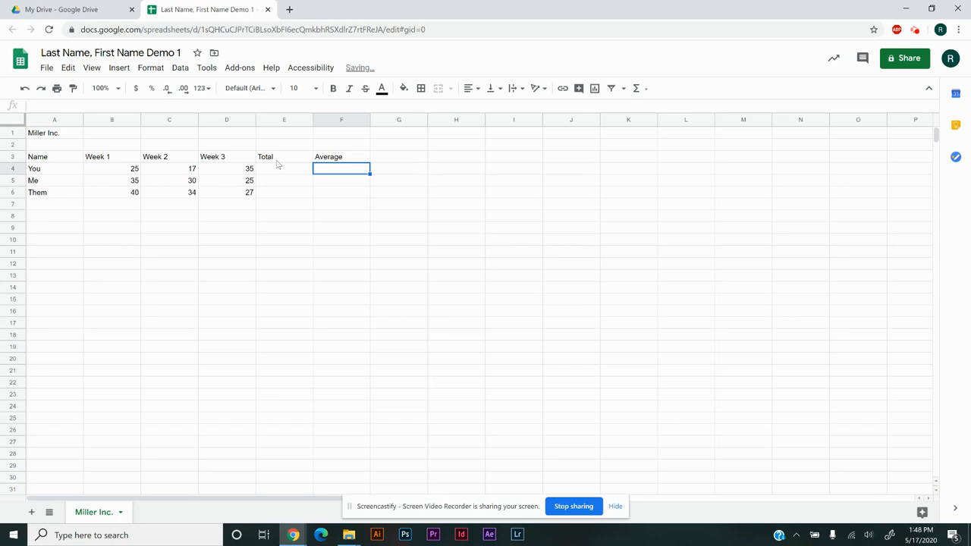
# Enter the row labels "Total" in cell A8 and "Average" in cell A9, leaving row 7 blank
pyautogui.click(46, 217)
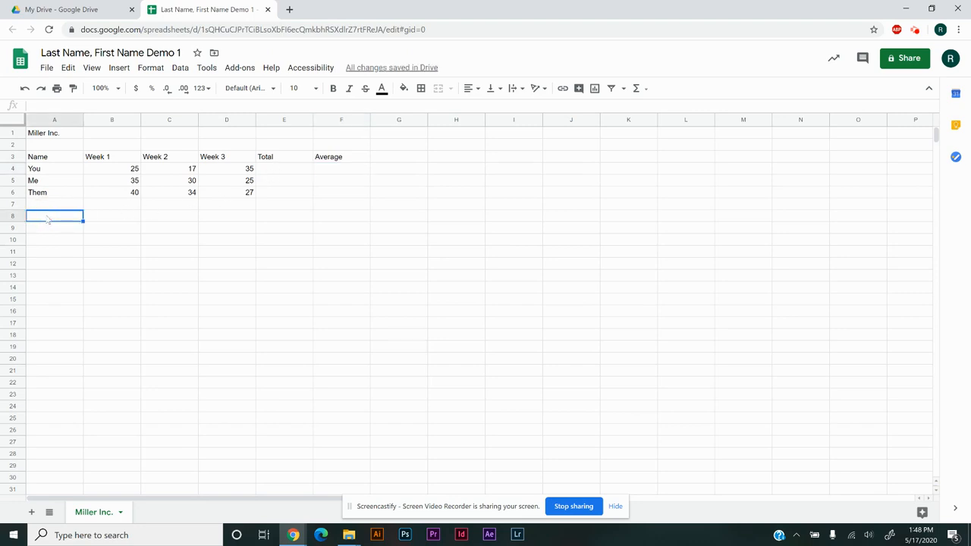
pyautogui.write('Total')
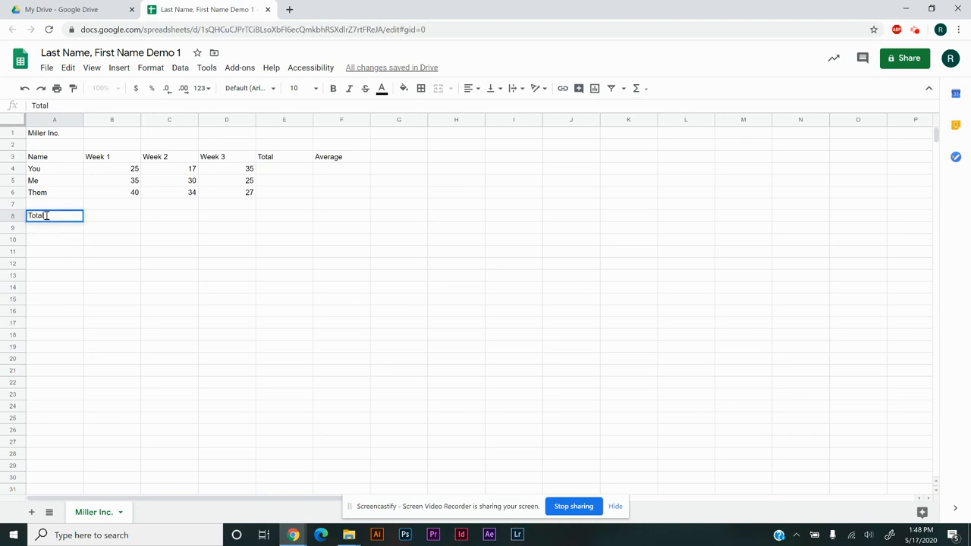
pyautogui.press('Return')
pyautogui.write('Average')
pyautogui.press('Return')
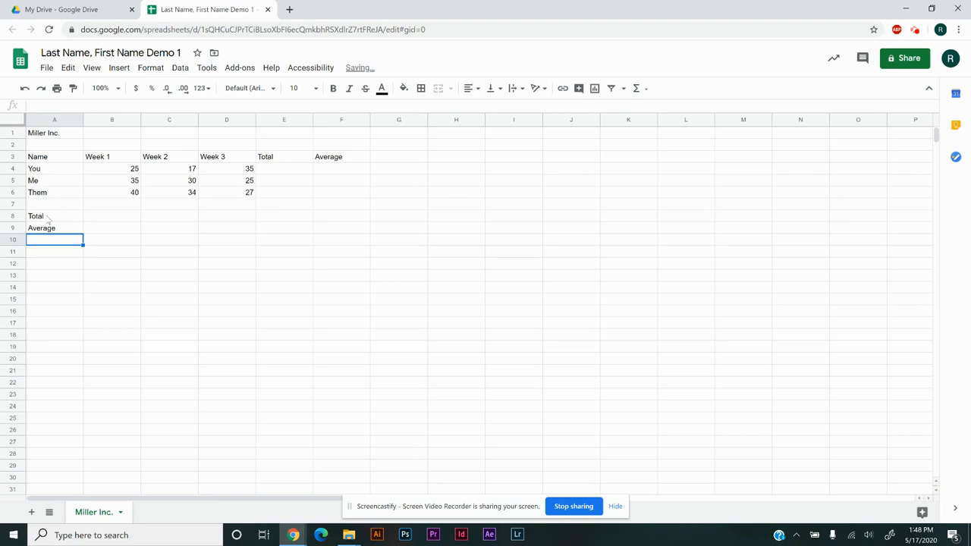
# Enter the row labels "Highest", "Lowest" and "Count" in cells A10 to A12
pyautogui.write('Highest')
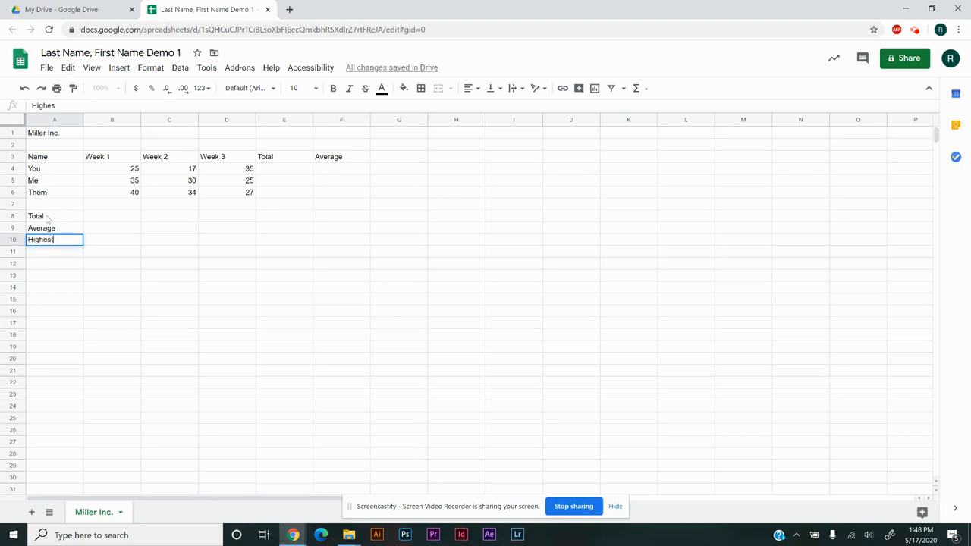
pyautogui.press('Return')
pyautogui.write('Lowe')
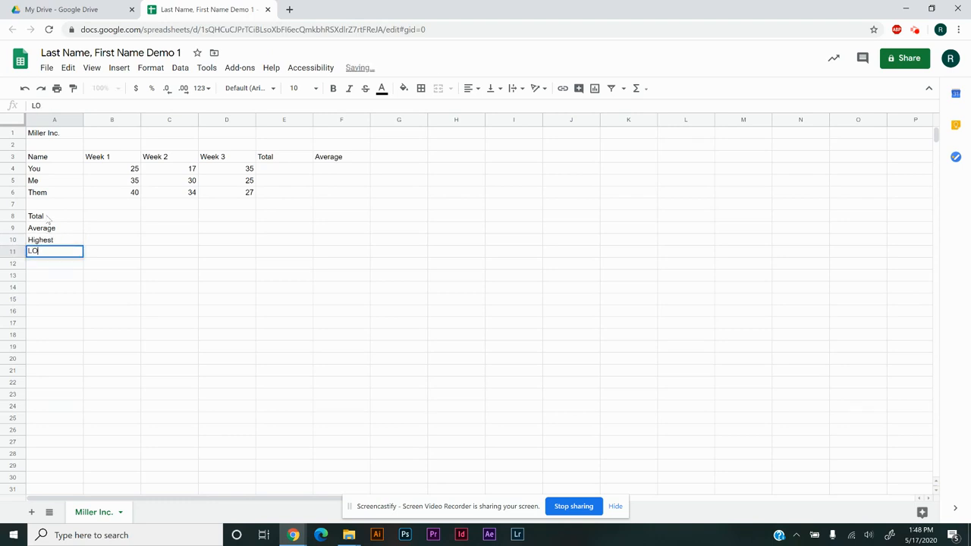
pyautogui.press('BackSpace')
pyautogui.press('BackSpace')
pyautogui.press('BackSpace')
pyautogui.write('owes')
pyautogui.press('Return')
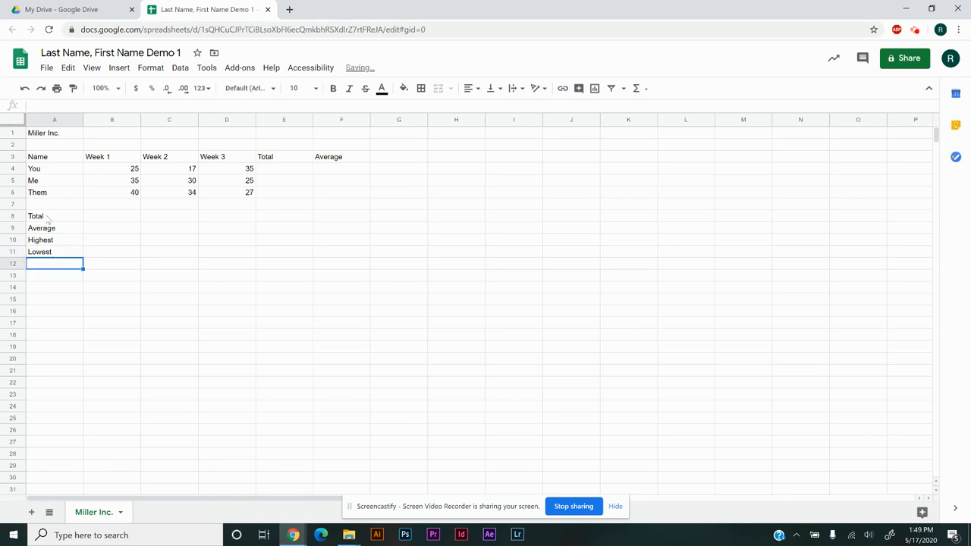
pyautogui.write('Count')
pyautogui.press('Return')
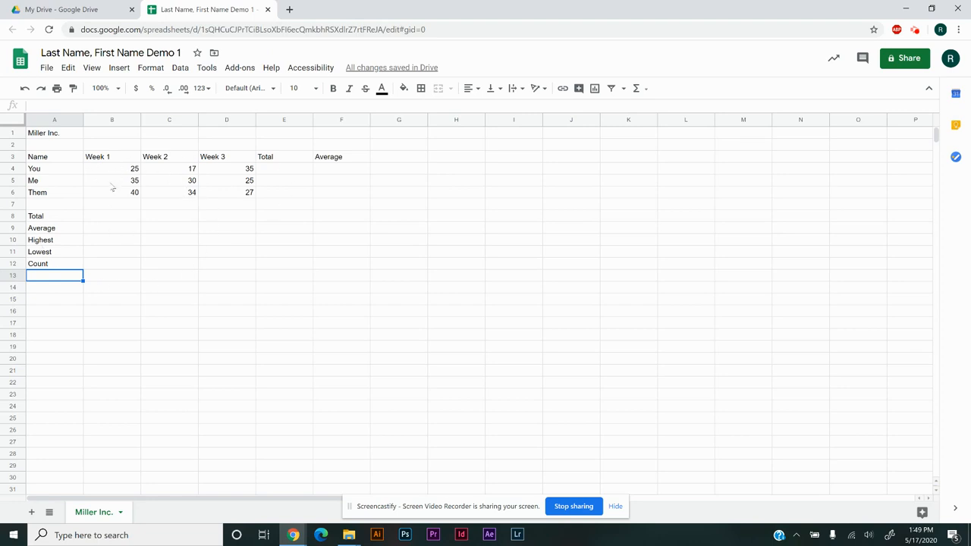
# Review the title in cell A1, the column headers in A3:F3 and the summary row labels in A8:A12
pyautogui.click(56, 132)
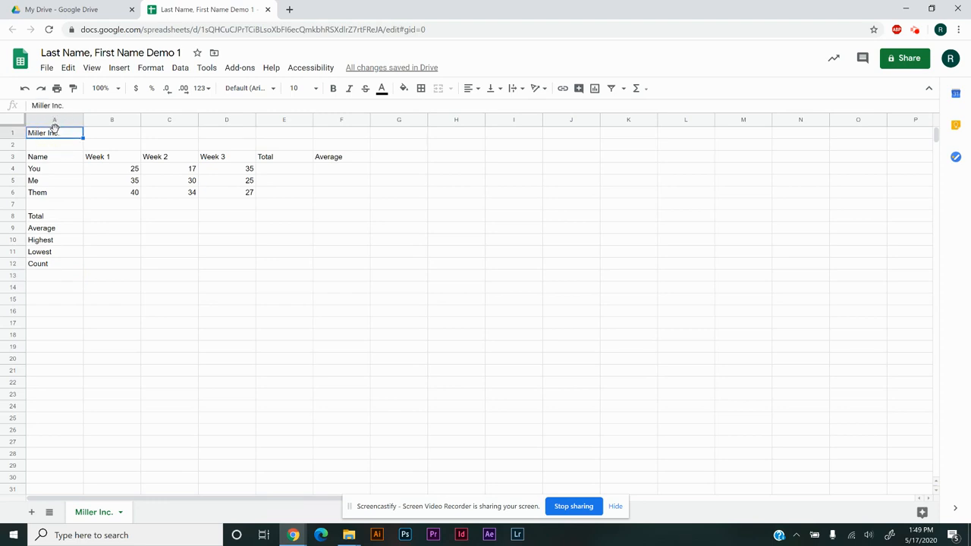
pyautogui.click(315, 136)
pyautogui.moveTo(44, 158); pyautogui.dragTo(316, 164)
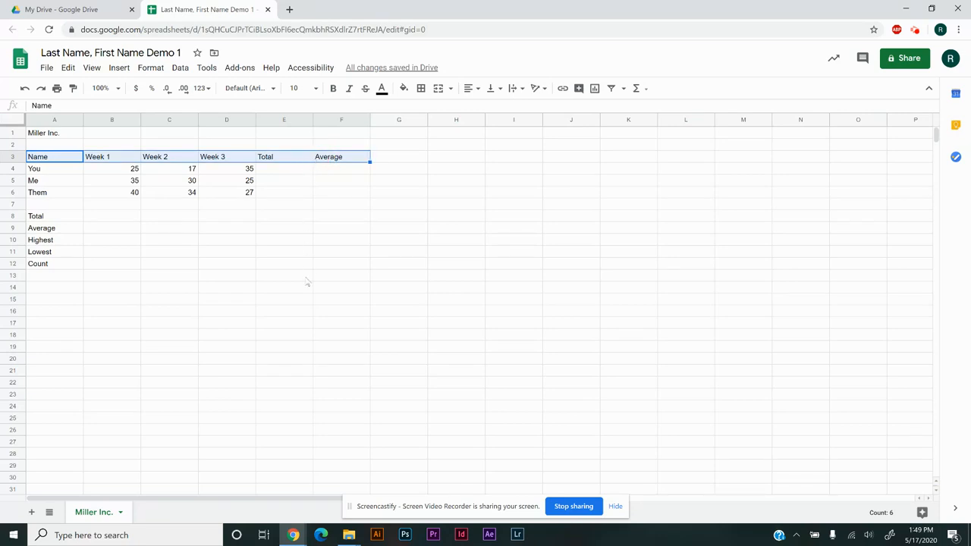
pyautogui.click(265, 269)
pyautogui.click(66, 135)
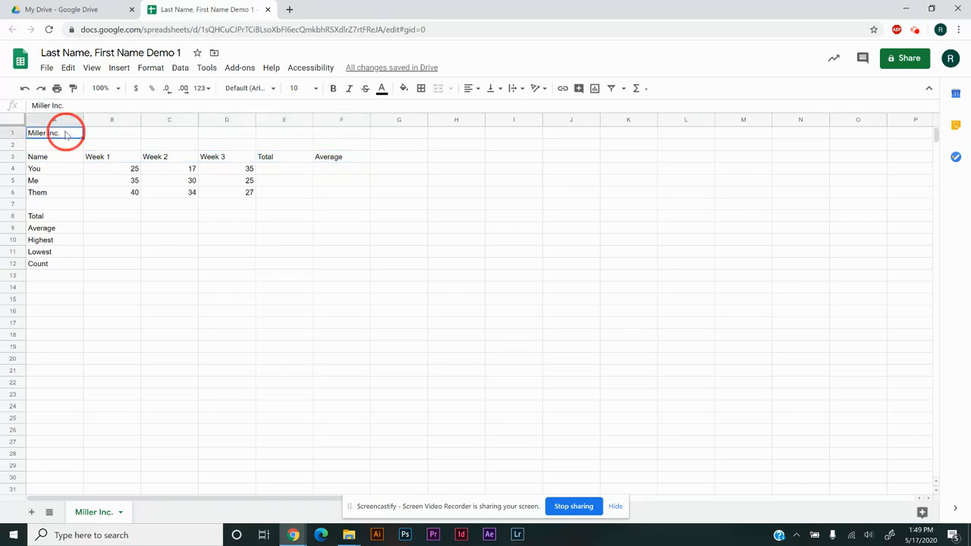
pyautogui.moveTo(47, 160); pyautogui.dragTo(338, 163)
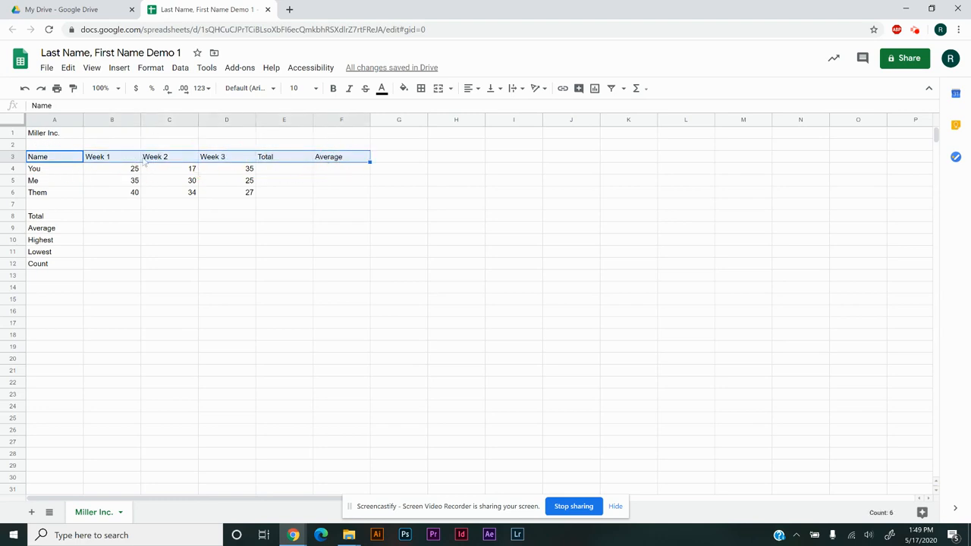
pyautogui.click(163, 241)
pyautogui.moveTo(38, 217); pyautogui.dragTo(37, 265)
pyautogui.click(52, 205)
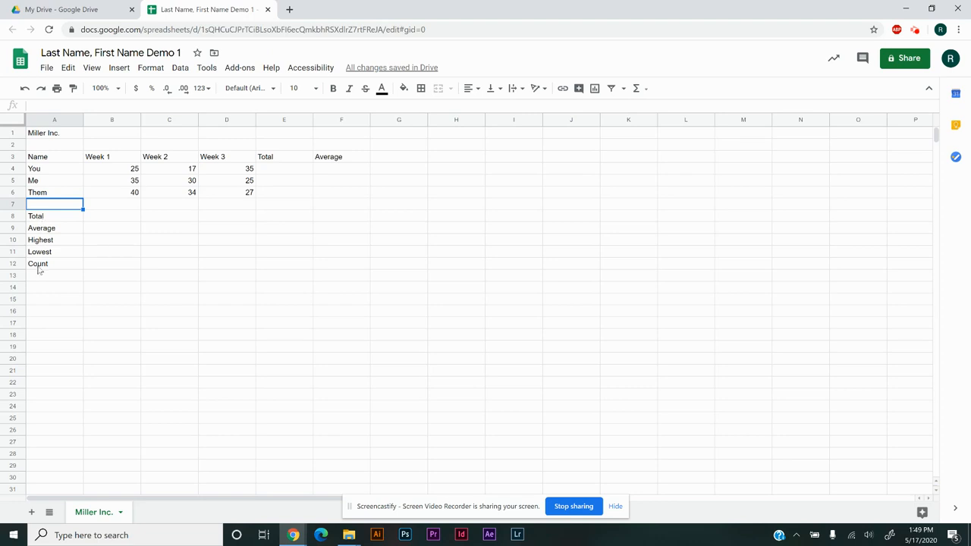
# Merge cells A1:F1 into one cell holding the title "Miller Inc."
pyautogui.click(303, 241)
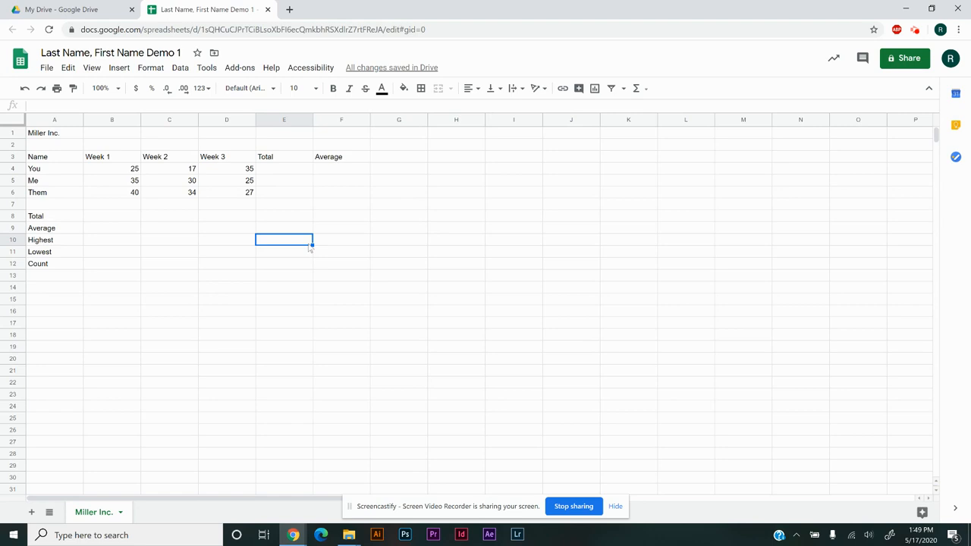
pyautogui.click(47, 135)
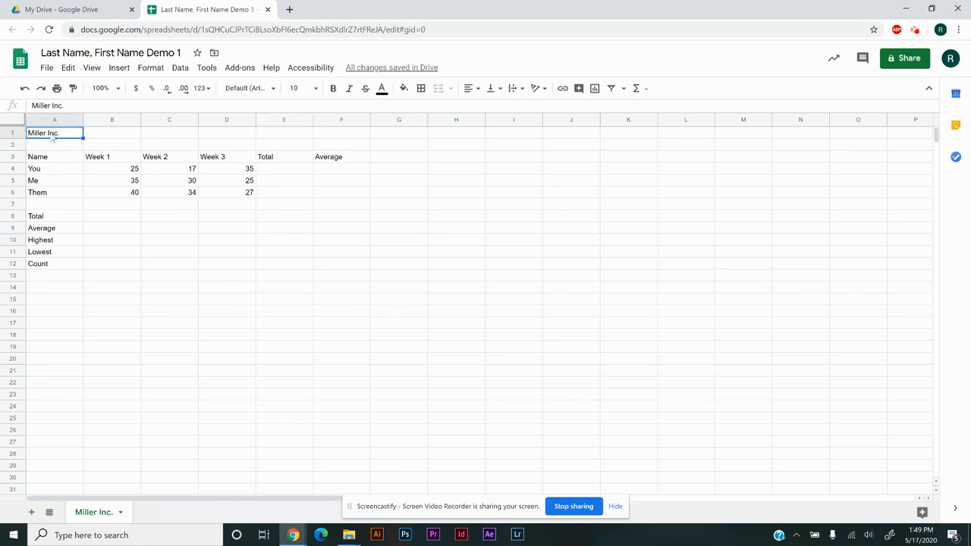
pyautogui.moveTo(50, 136); pyautogui.dragTo(354, 134)
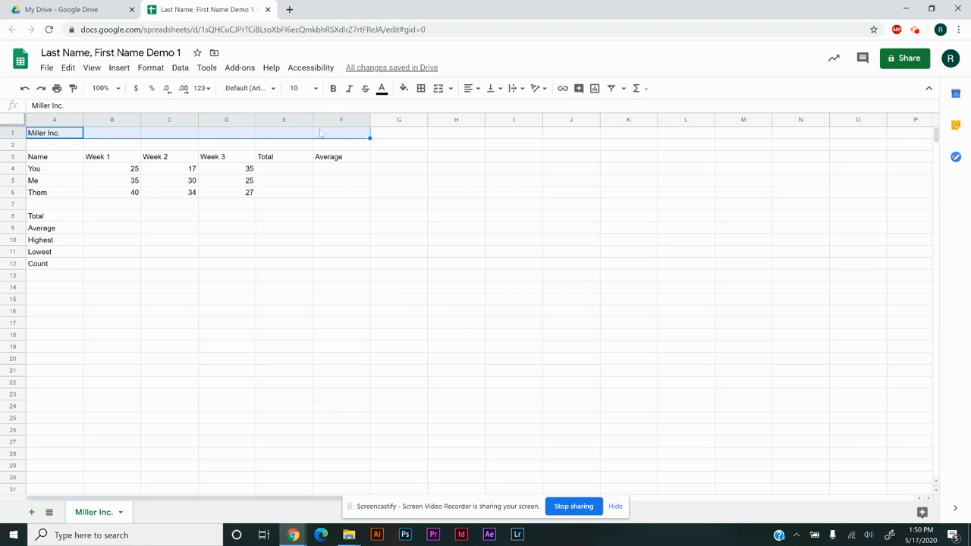
pyautogui.click(291, 172)
pyautogui.moveTo(41, 136); pyautogui.dragTo(335, 144)
pyautogui.click(450, 89)
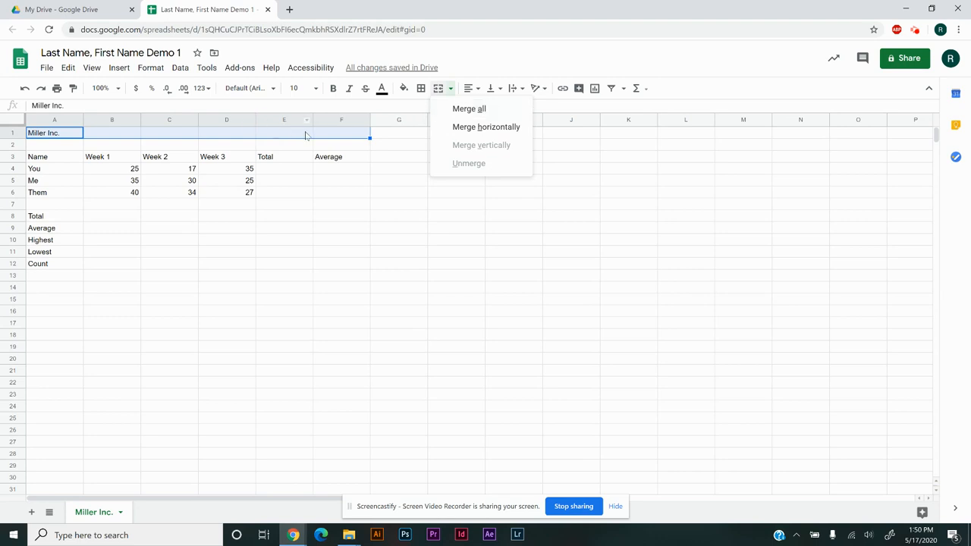
pyautogui.click(458, 111)
pyautogui.click(374, 181)
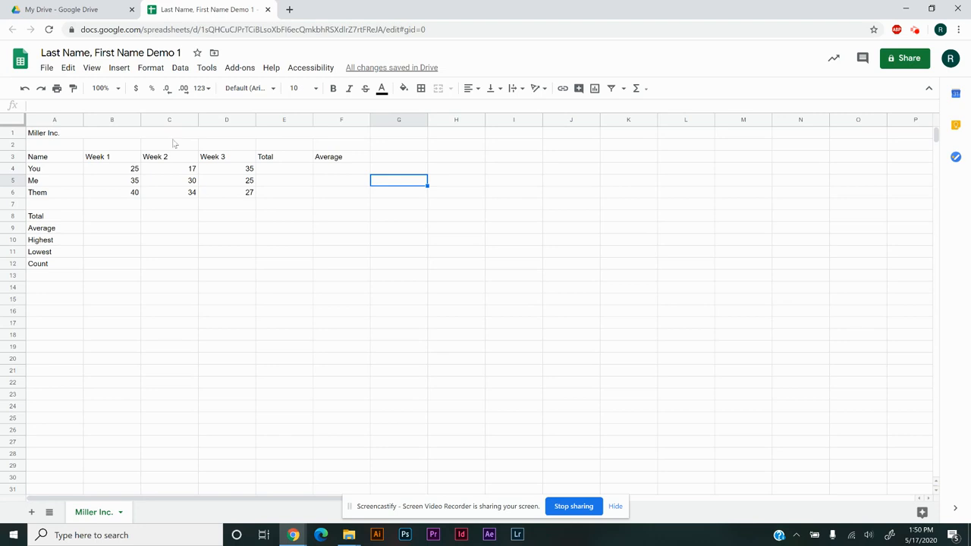
# Center the title "Miller Inc." horizontally in the merged cell A1:F1
pyautogui.click(64, 135)
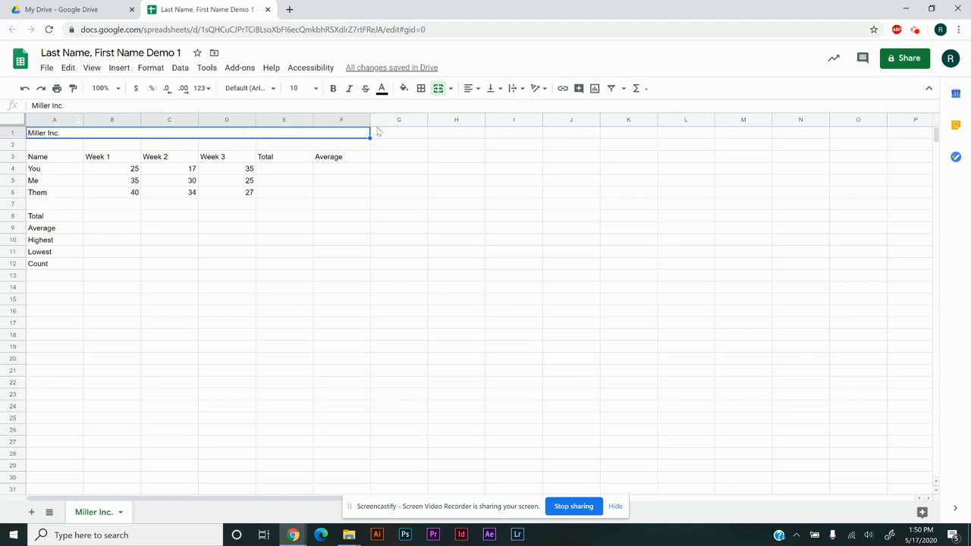
pyautogui.click(475, 92)
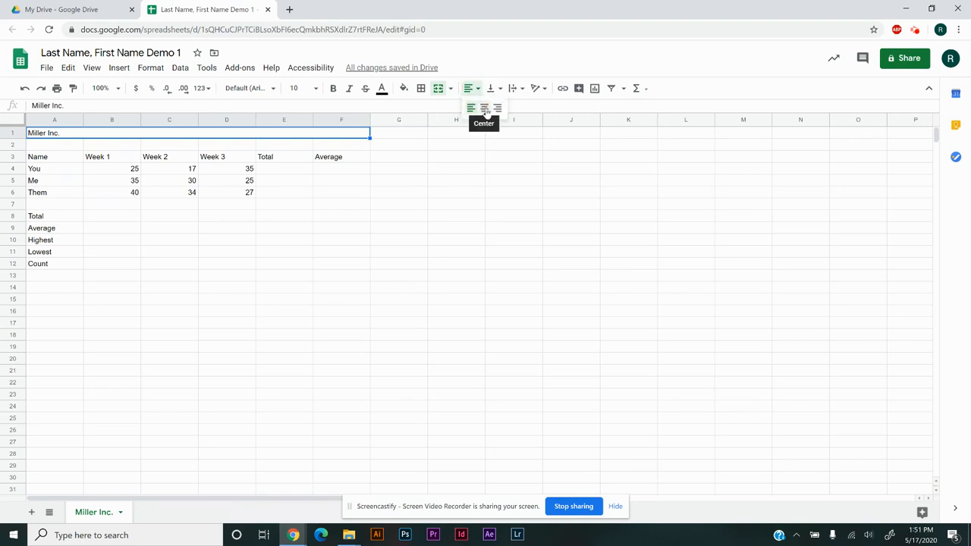
pyautogui.click(485, 110)
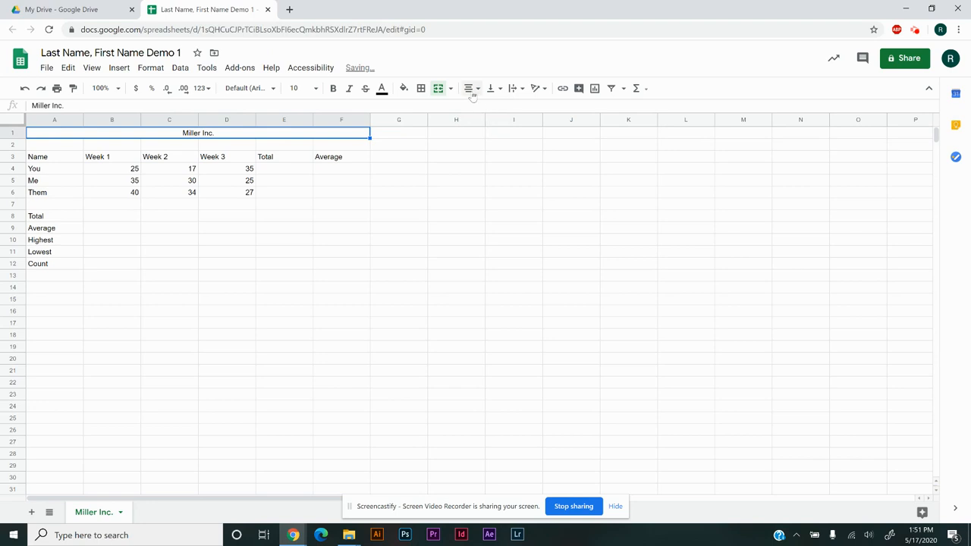
pyautogui.click(151, 68)
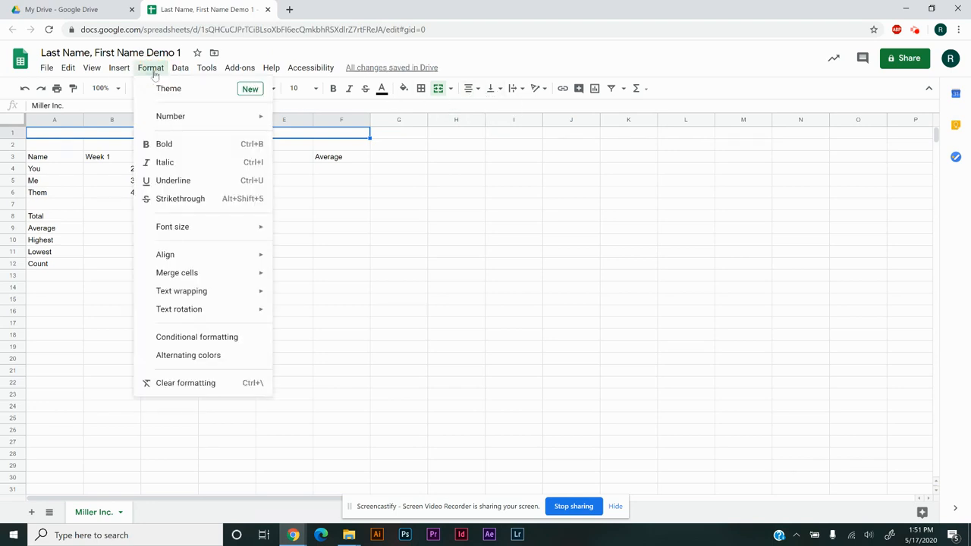
pyautogui.moveTo(215, 274)
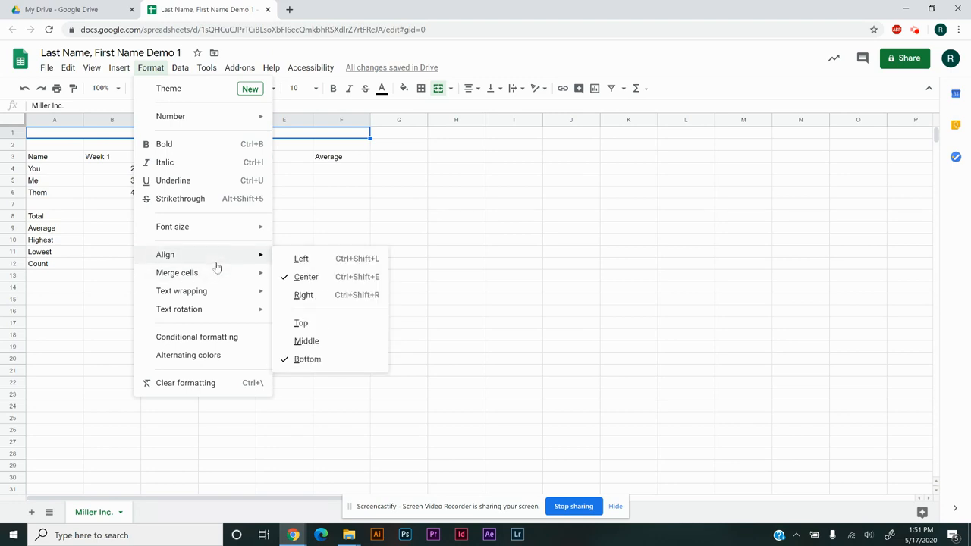
pyautogui.click(154, 69)
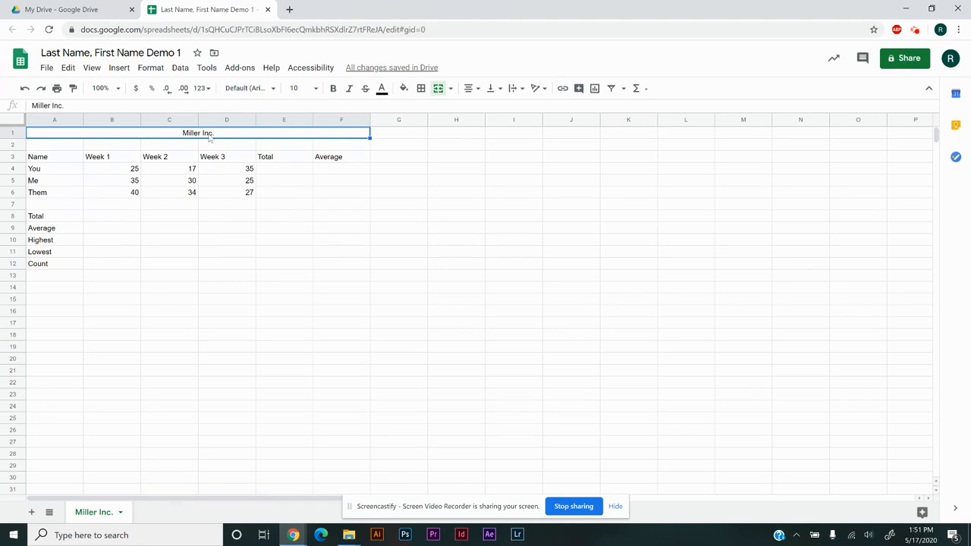
pyautogui.click(223, 206)
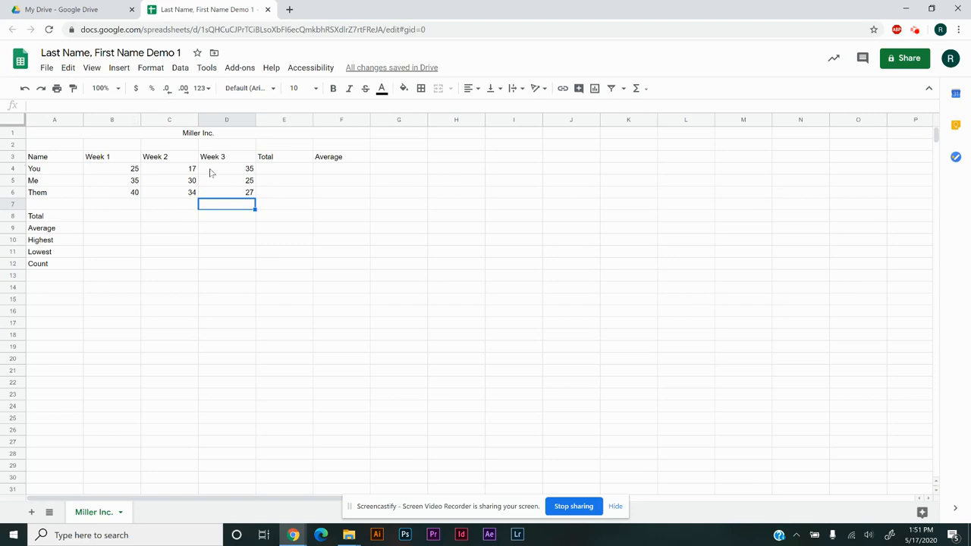
# Make the column headers in A3:F3 bold and underlined
pyautogui.moveTo(37, 160); pyautogui.dragTo(330, 161)
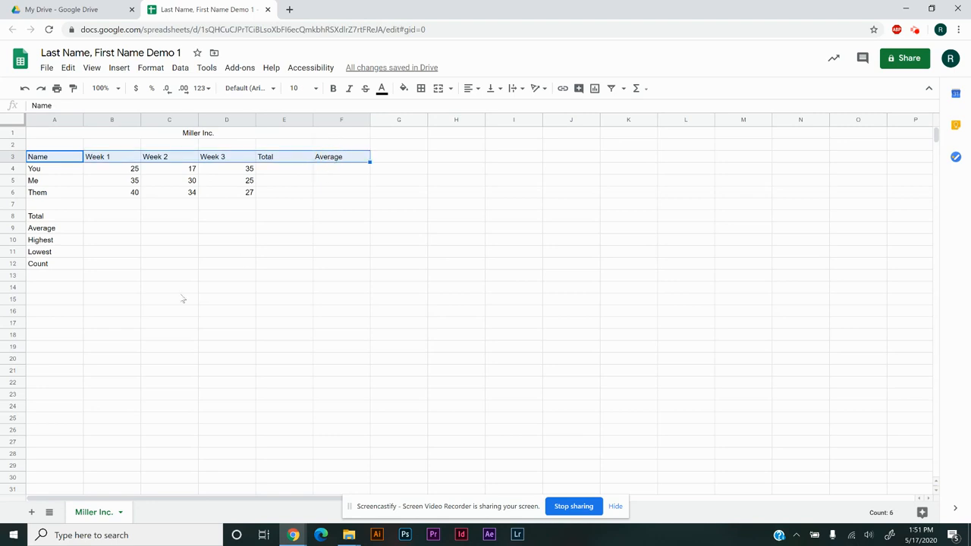
pyautogui.click(334, 88)
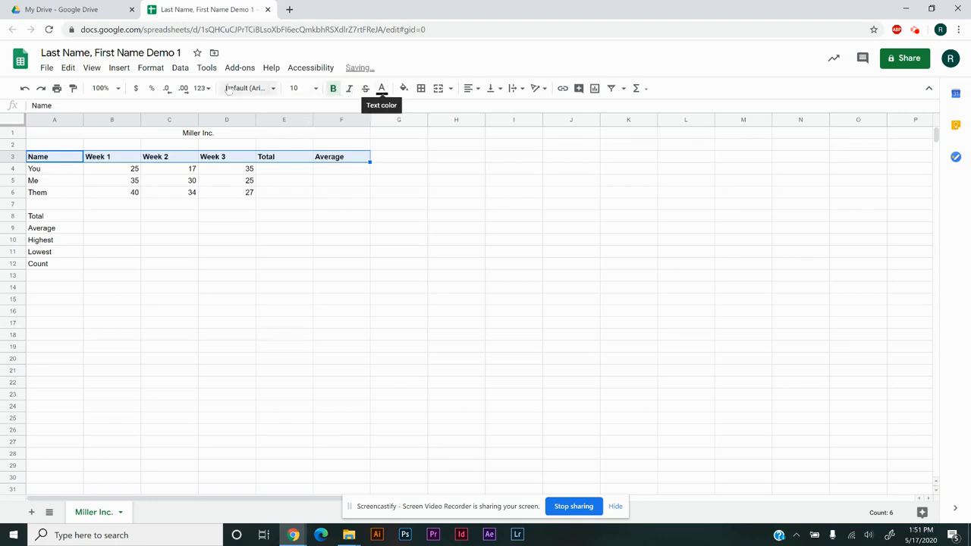
pyautogui.click(156, 69)
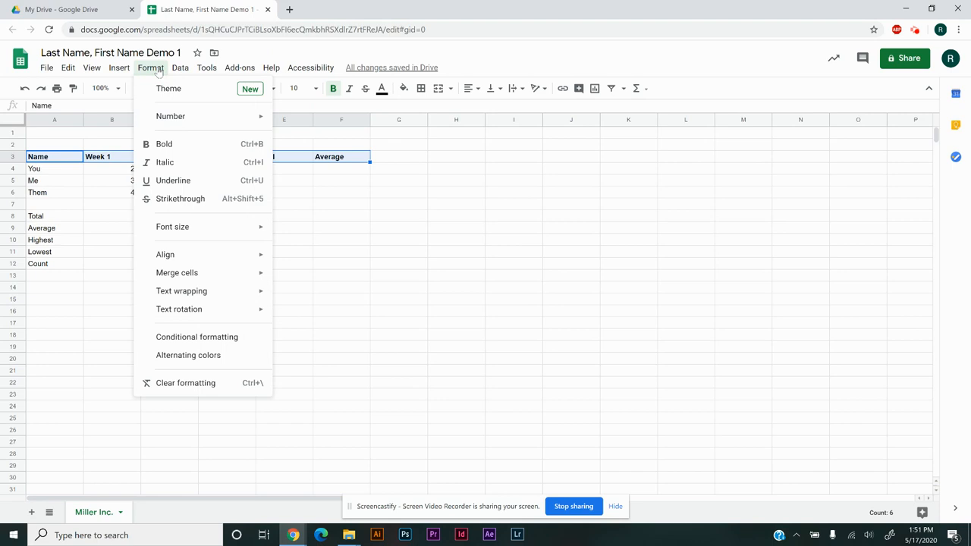
pyautogui.click(173, 181)
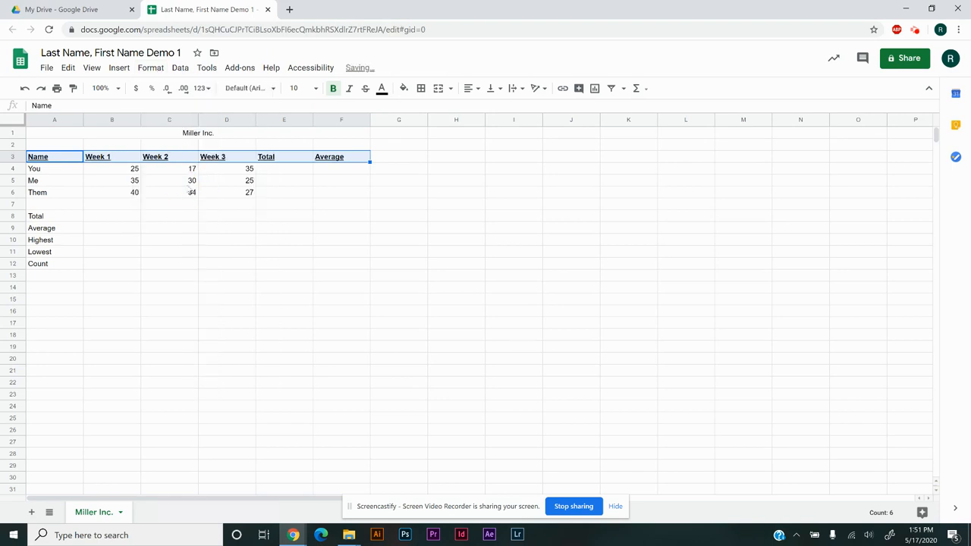
pyautogui.click(297, 253)
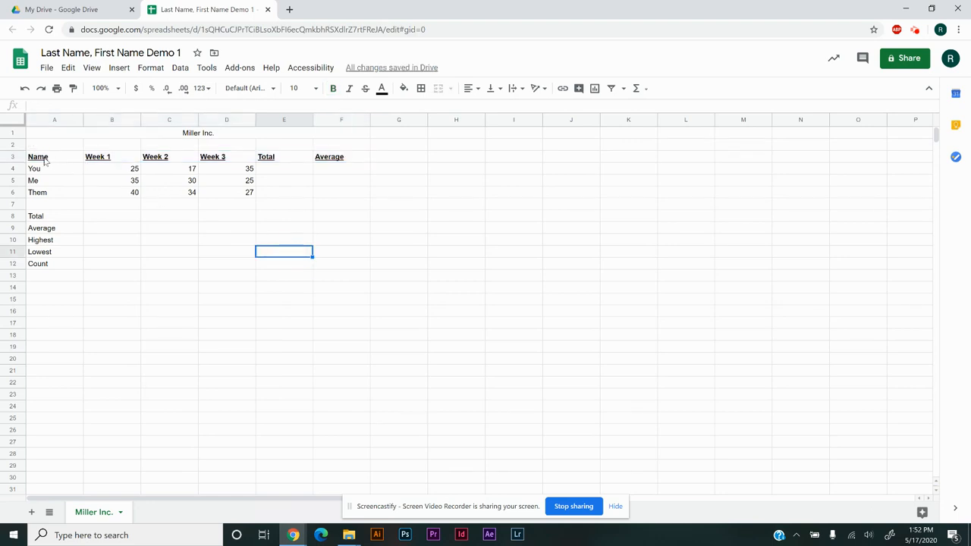
# Center the column headers in A3:F3 horizontally within their cells
pyautogui.moveTo(46, 158); pyautogui.dragTo(342, 161)
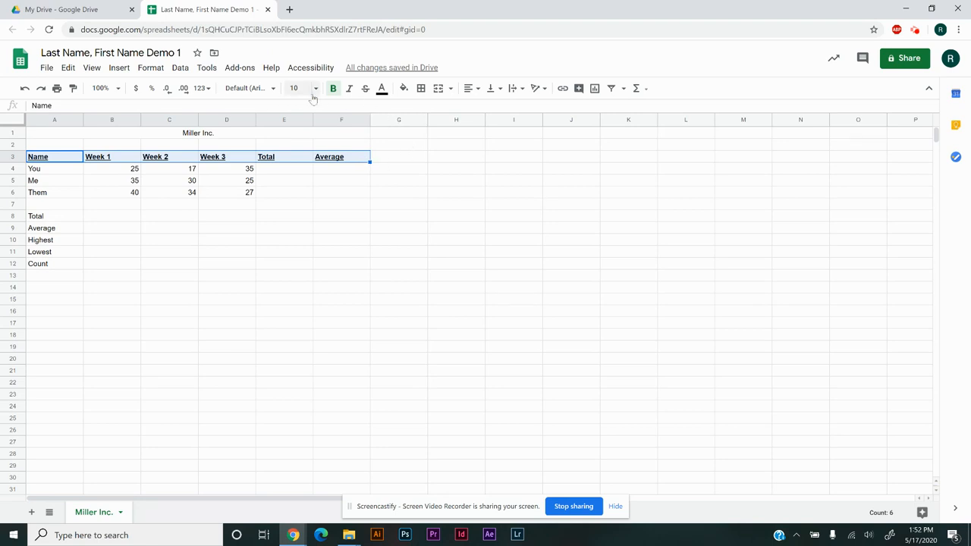
pyautogui.click(478, 89)
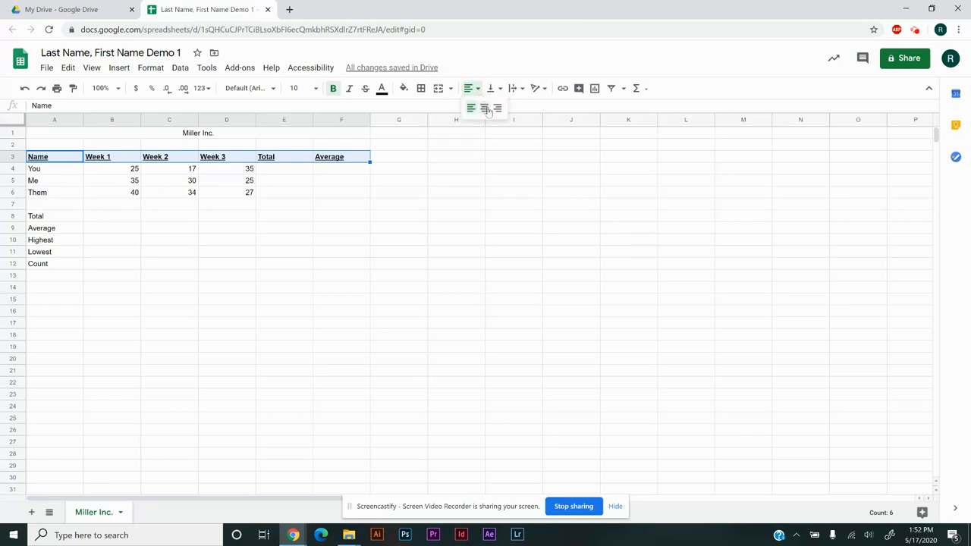
pyautogui.click(484, 108)
pyautogui.click(462, 195)
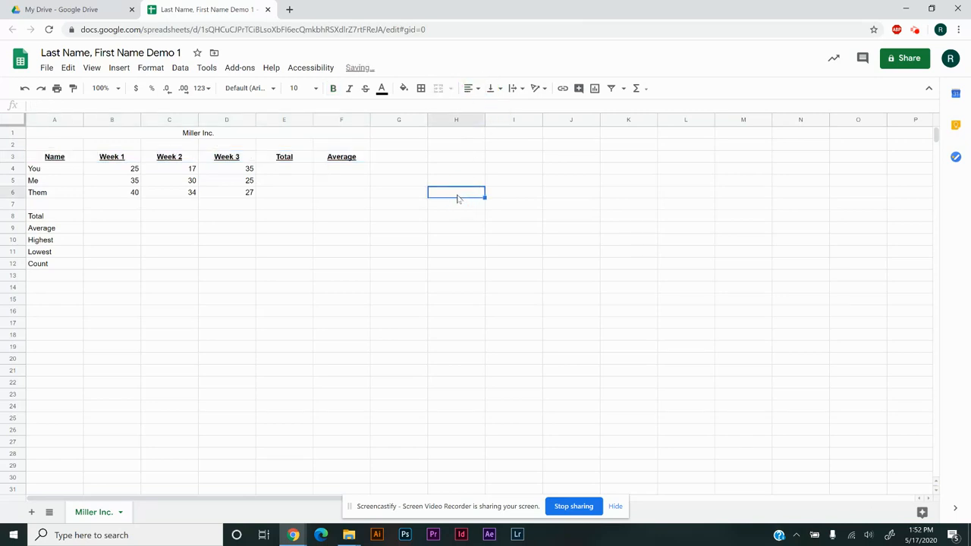
pyautogui.moveTo(53, 157); pyautogui.dragTo(346, 159)
pyautogui.click(150, 67)
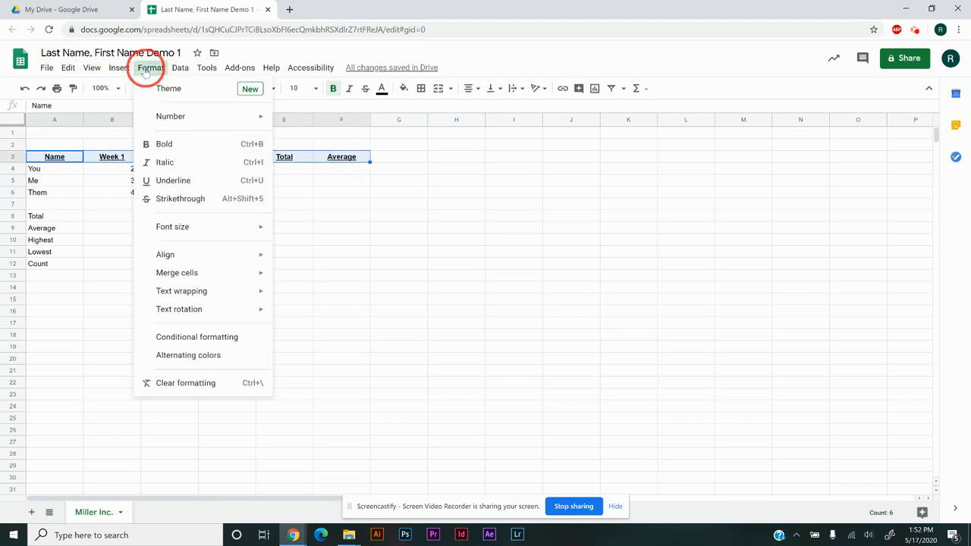
pyautogui.moveTo(203, 261)
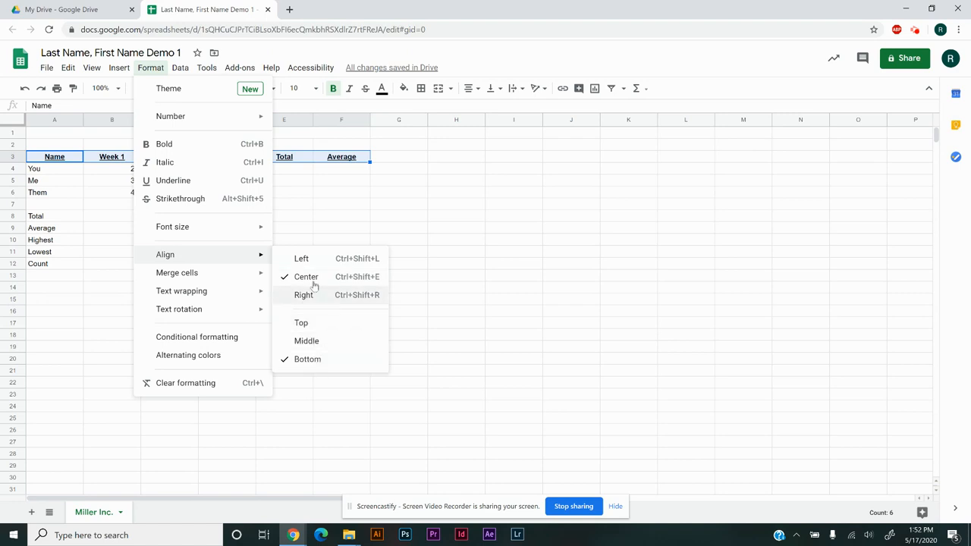
pyautogui.click(109, 244)
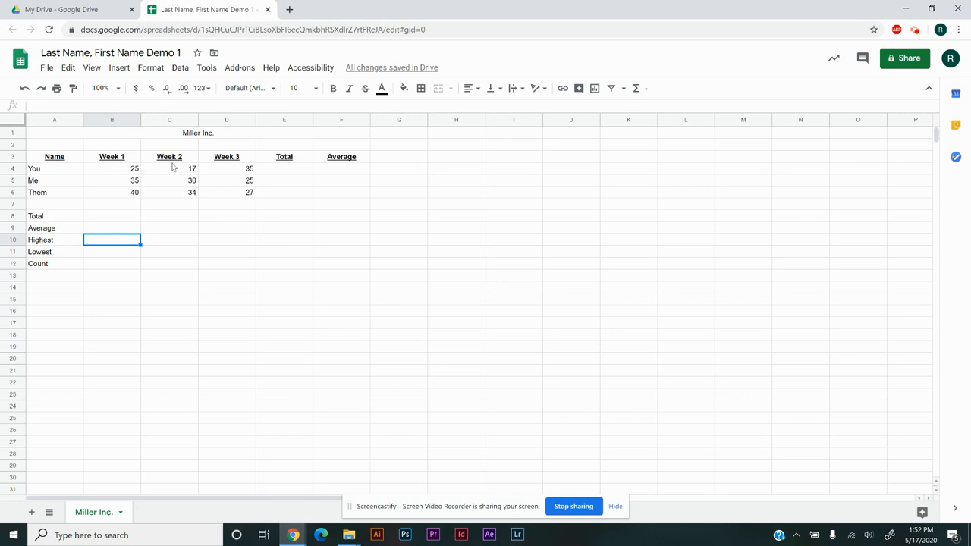
pyautogui.moveTo(46, 173)
pyautogui.mouseDown()
pyautogui.moveTo(45, 271)
pyautogui.moveTo(48, 169)
pyautogui.mouseUp()
pyautogui.click(135, 205)
pyautogui.moveTo(119, 168)
pyautogui.mouseDown()
pyautogui.moveTo(329, 186)
pyautogui.moveTo(330, 199)
pyautogui.moveTo(334, 169)
pyautogui.moveTo(110, 173)
pyautogui.mouseUp()
pyautogui.click(123, 184)
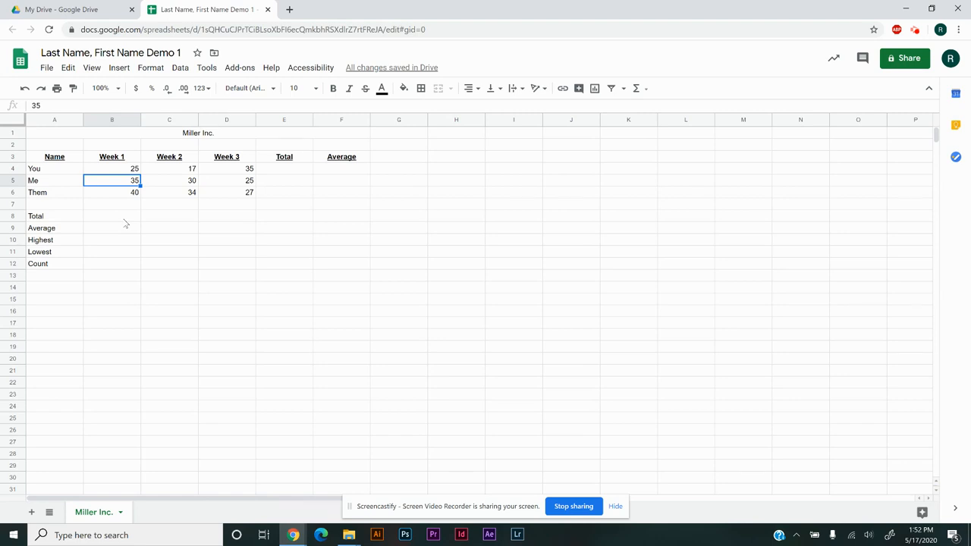
pyautogui.click(154, 219)
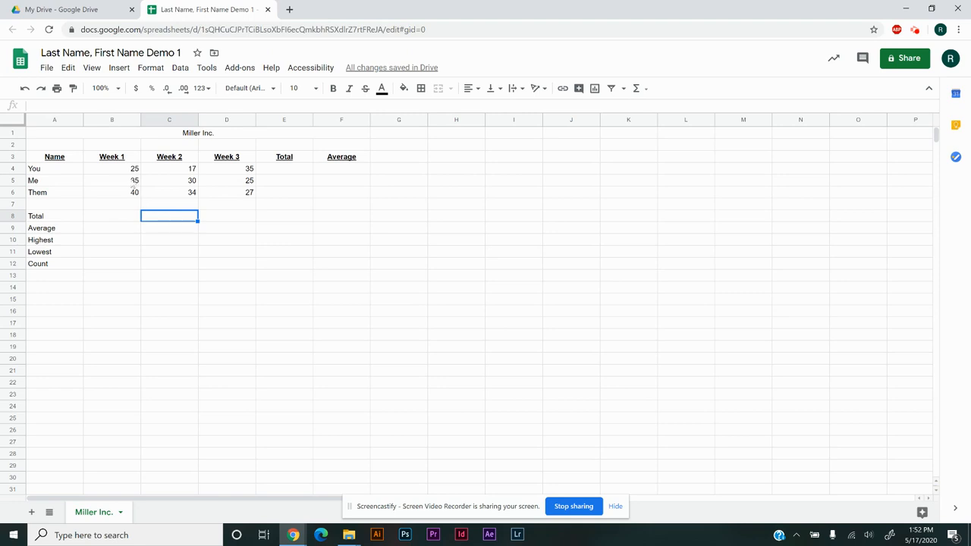
# Format the weekly values in B4:D6 to show one decimal place
pyautogui.moveTo(127, 172); pyautogui.dragTo(237, 194)
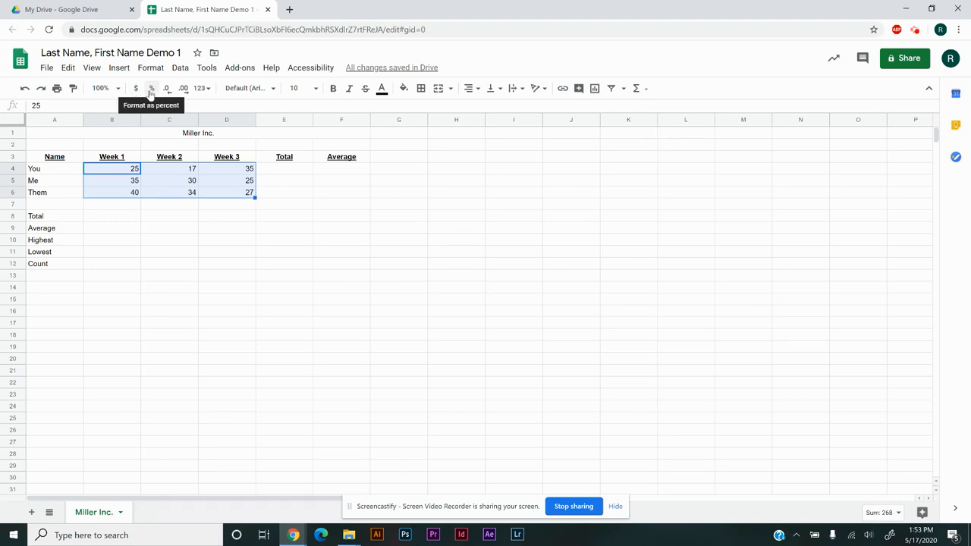
pyautogui.click(202, 88)
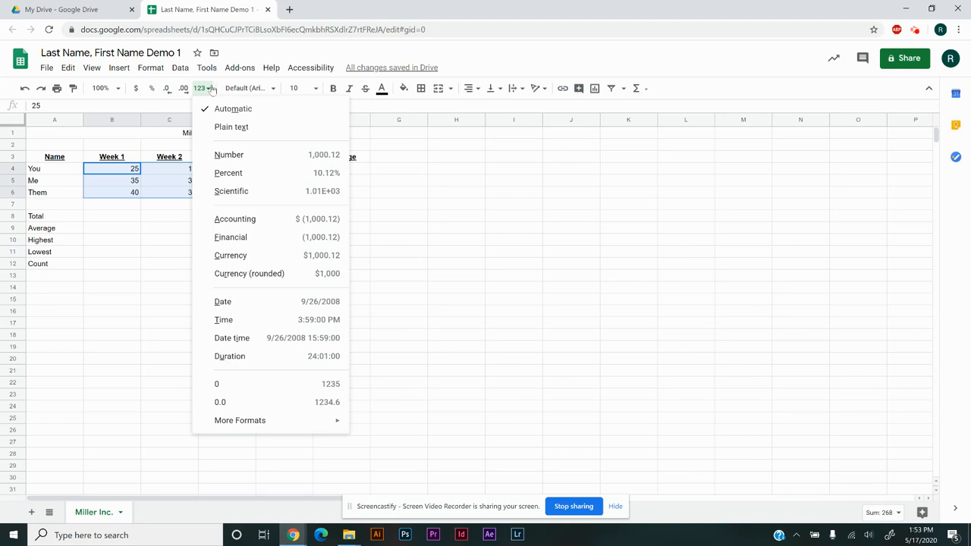
pyautogui.click(207, 89)
pyautogui.click(137, 195)
pyautogui.moveTo(133, 168); pyautogui.dragTo(228, 187)
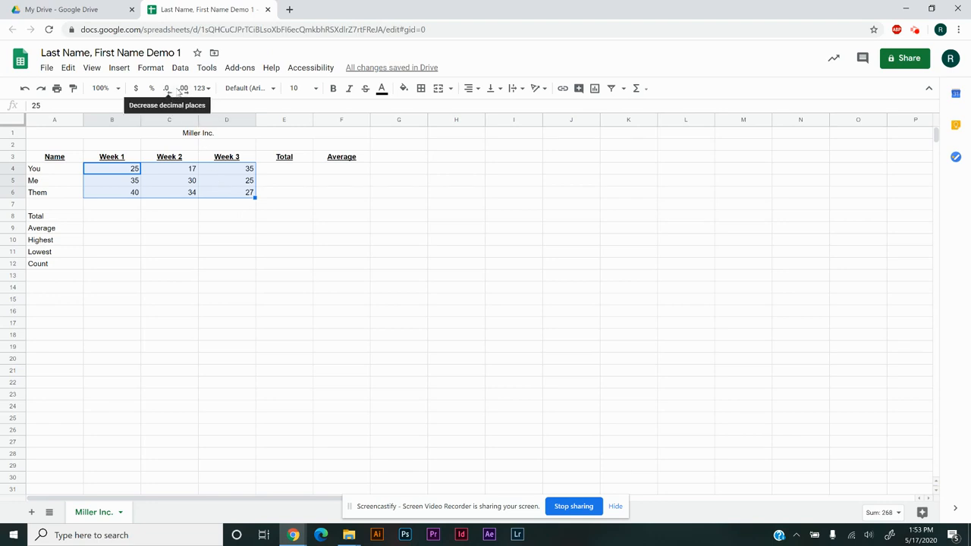
pyautogui.click(183, 90)
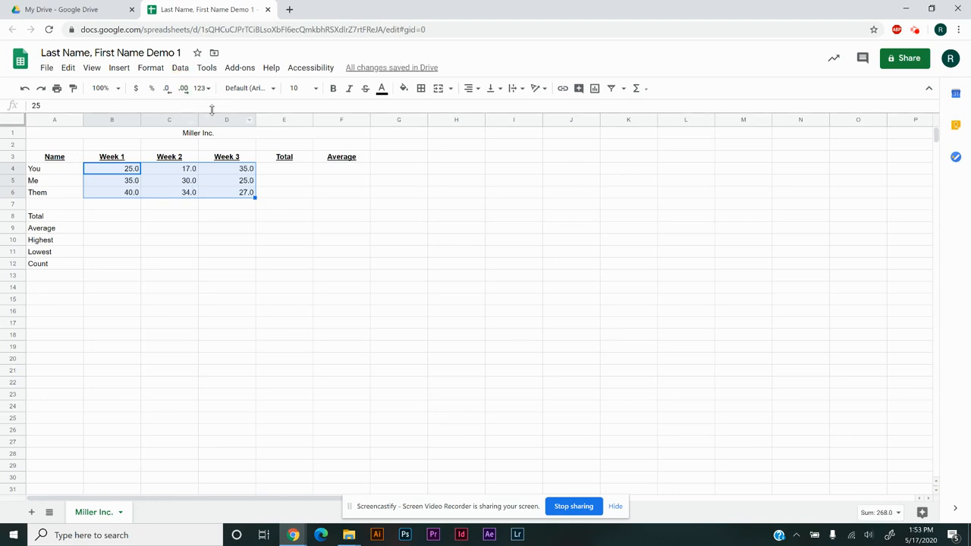
pyautogui.click(202, 88)
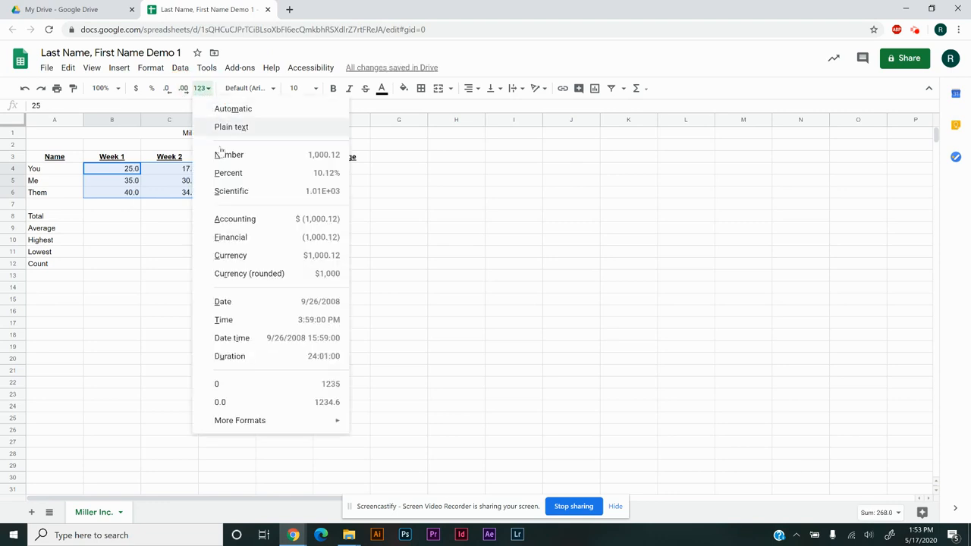
pyautogui.click(246, 421)
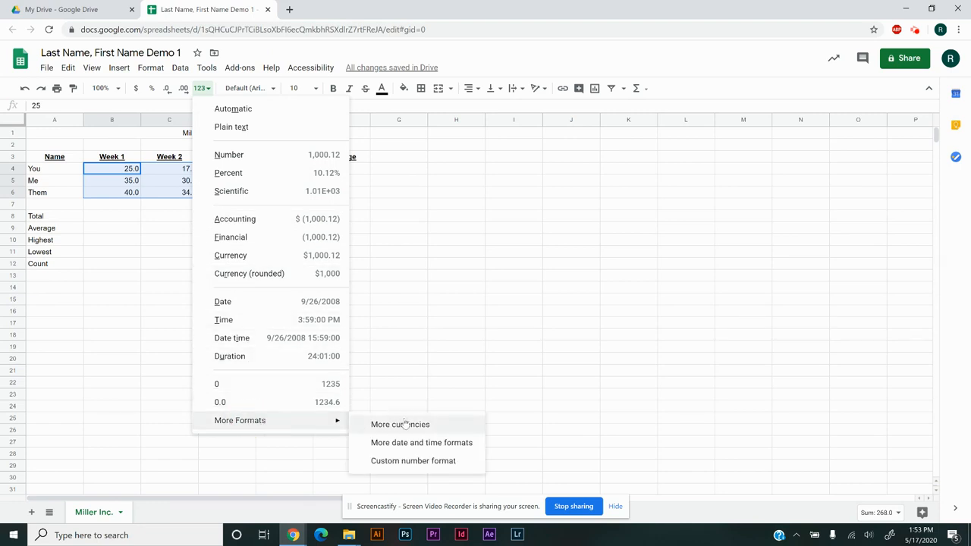
pyautogui.click(412, 461)
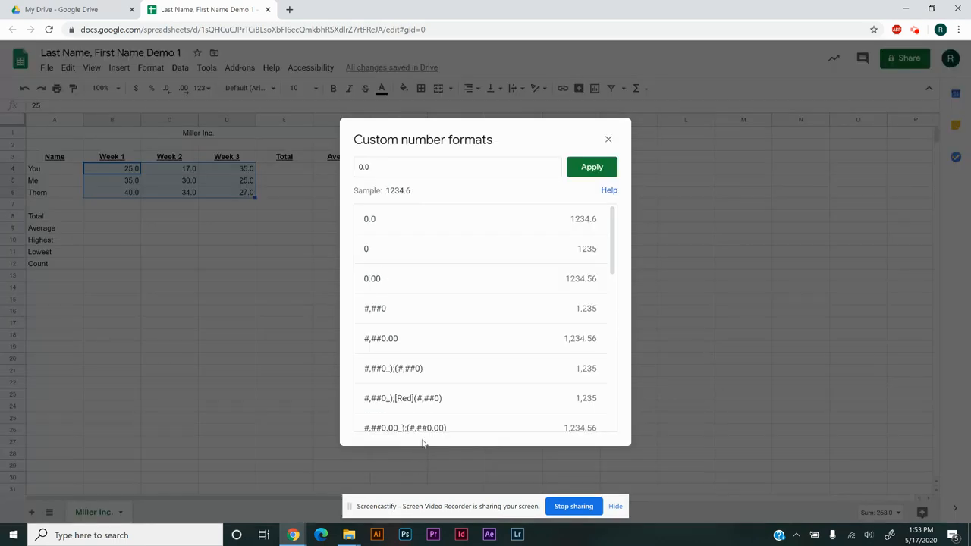
pyautogui.click(372, 168)
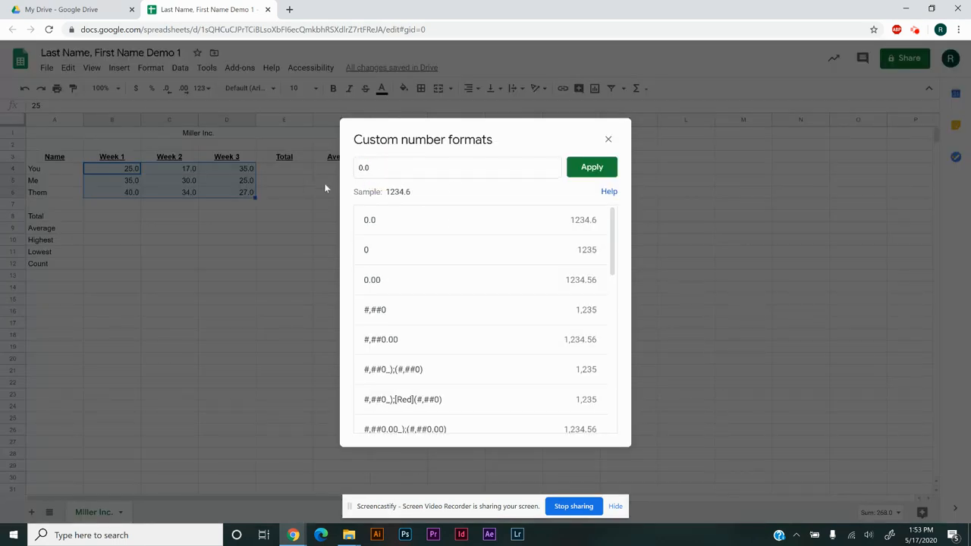
pyautogui.click(609, 141)
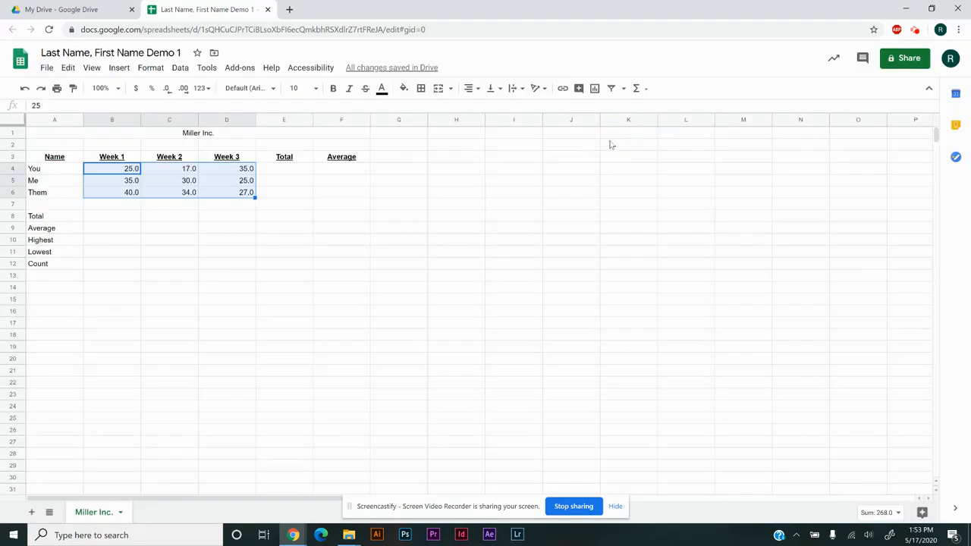
pyautogui.click(151, 68)
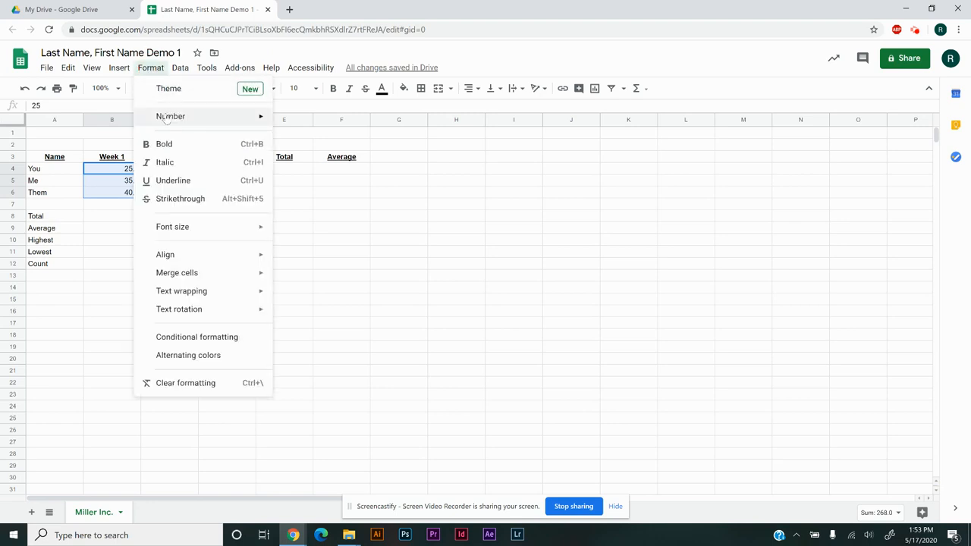
pyautogui.moveTo(165, 118)
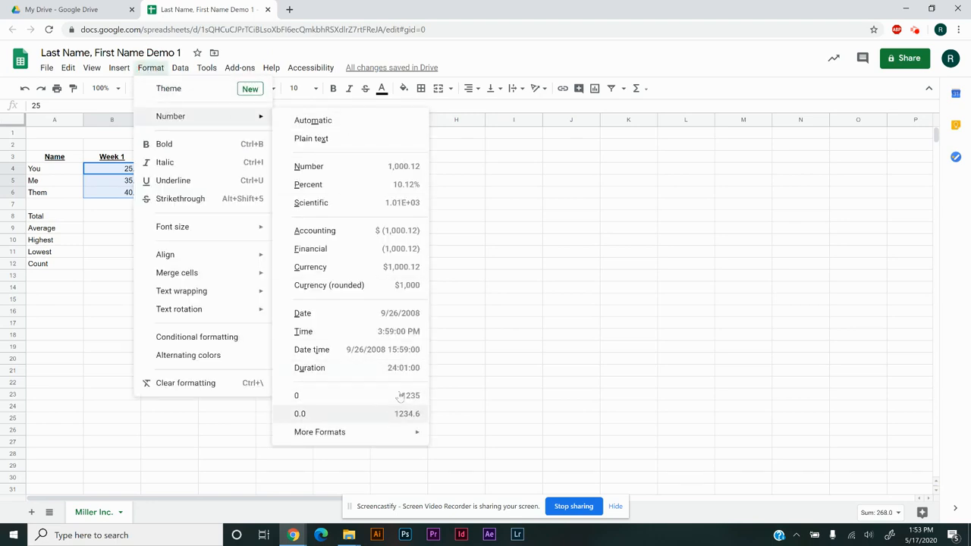
pyautogui.click(98, 265)
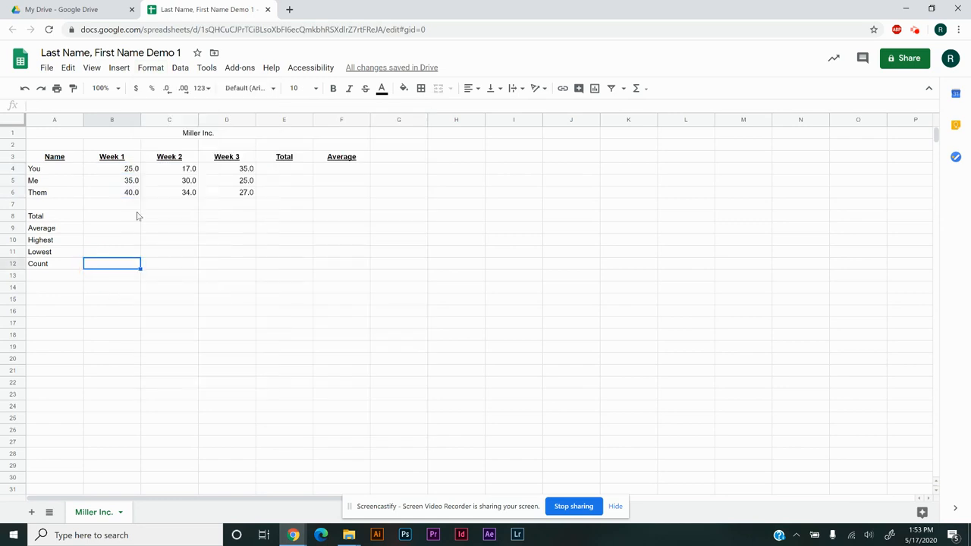
pyautogui.click(212, 91)
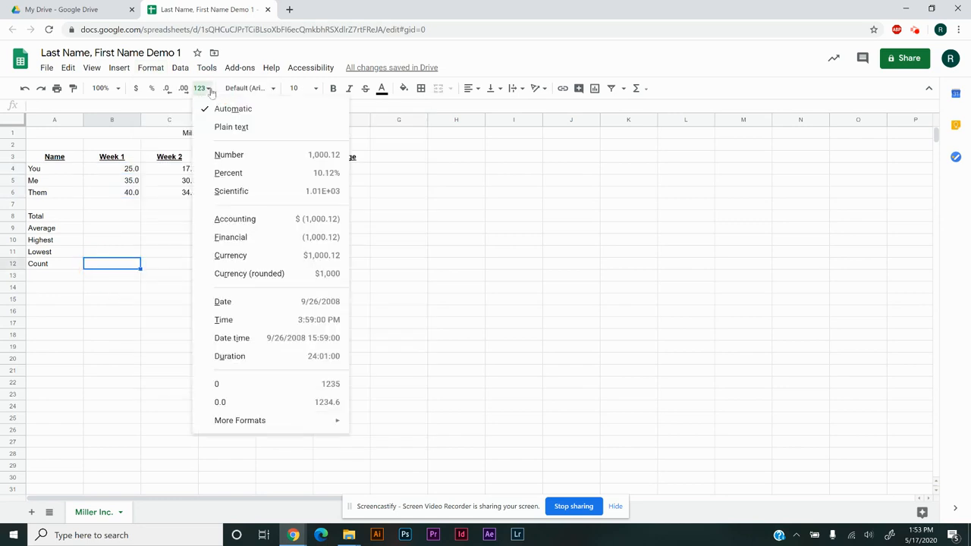
pyautogui.click(211, 91)
pyautogui.click(227, 255)
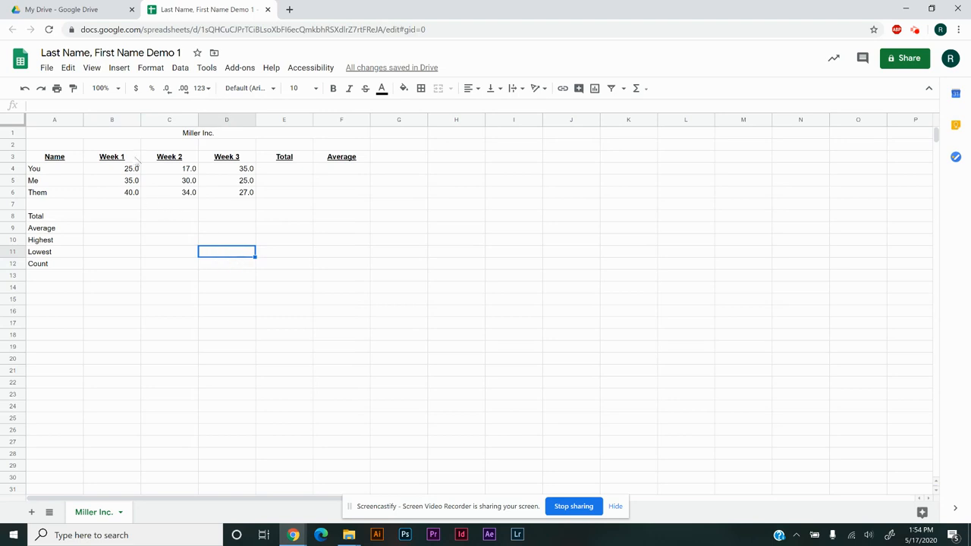
# Try the Currency and Accounting number formats on the weekly values in B4:D6
pyautogui.moveTo(131, 173)
pyautogui.mouseDown()
pyautogui.moveTo(135, 193)
pyautogui.moveTo(240, 196)
pyautogui.mouseUp()
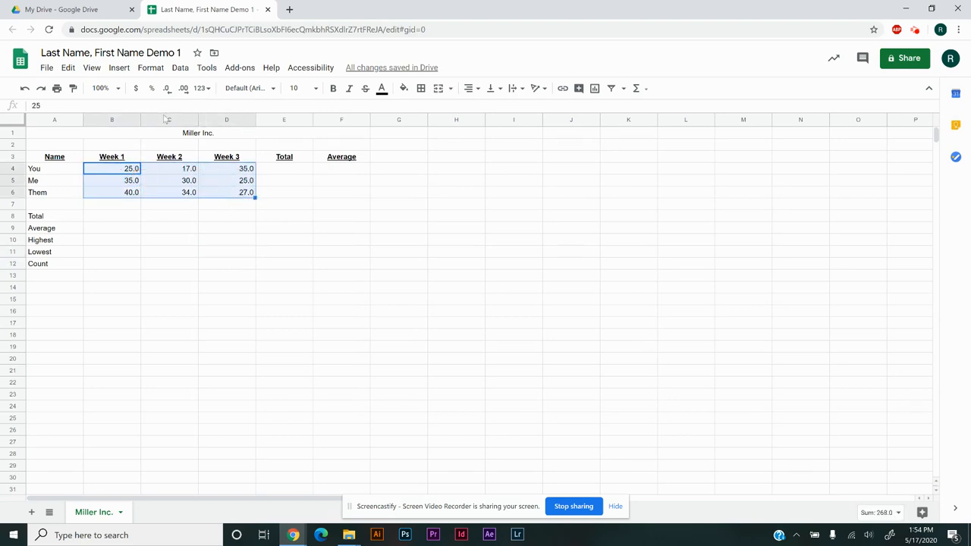
pyautogui.click(136, 88)
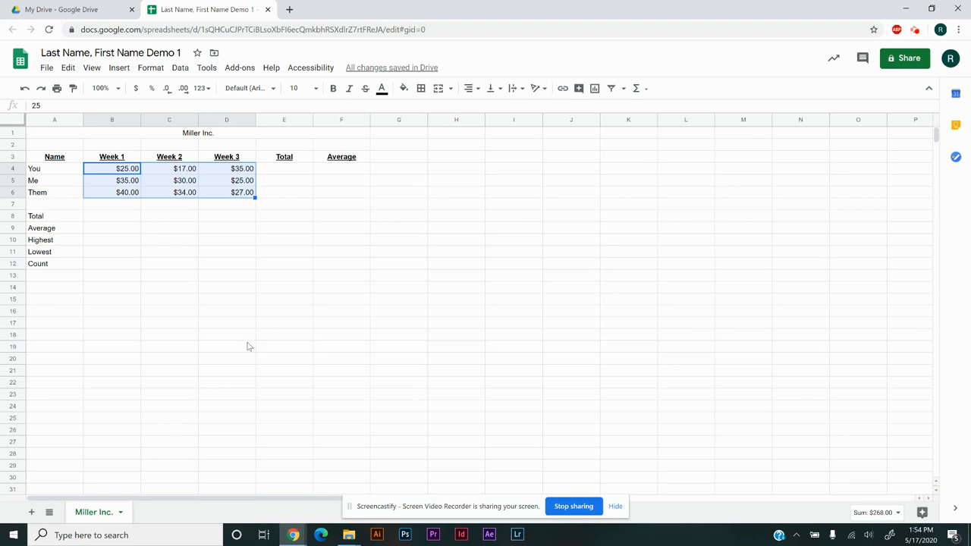
pyautogui.click(204, 88)
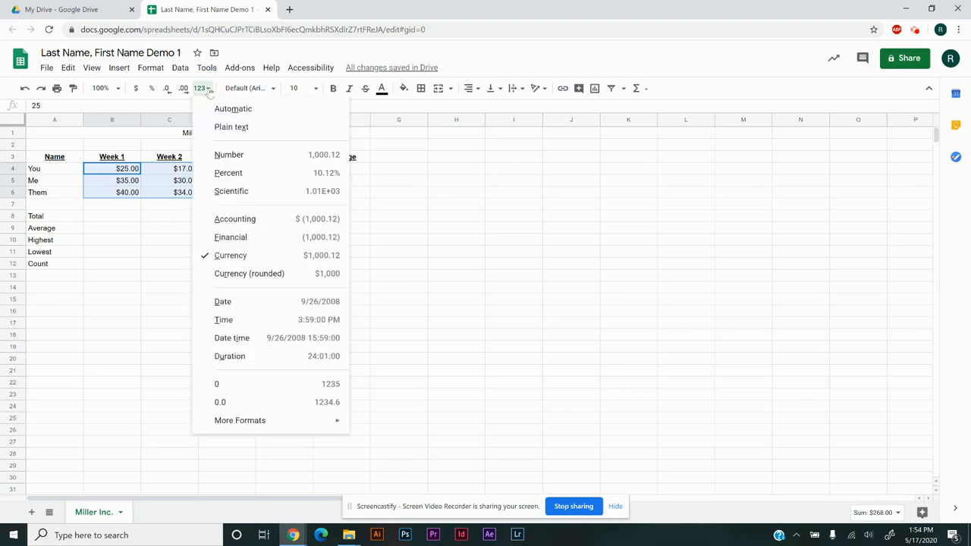
pyautogui.click(256, 221)
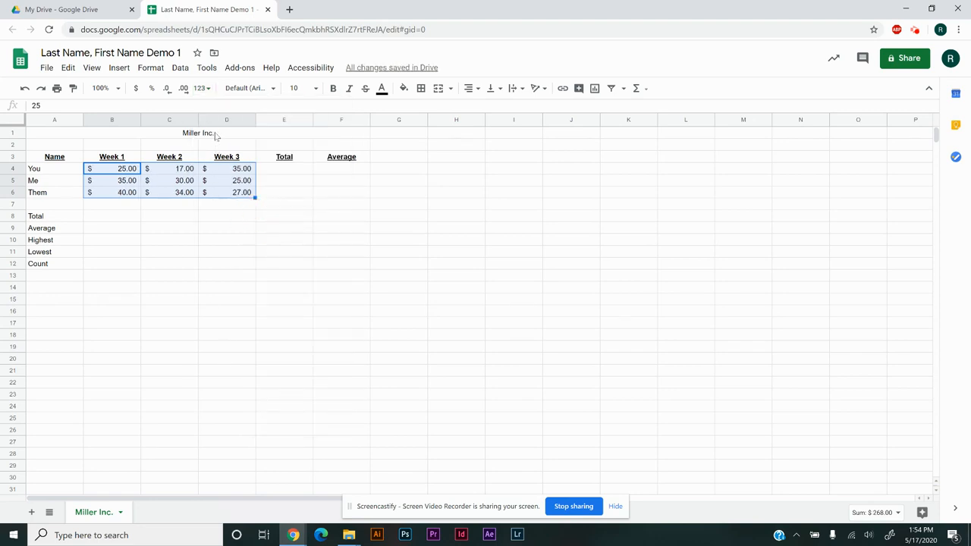
# Format the weekly values in B4:D6 as plain numbers with one decimal place
pyautogui.click(204, 88)
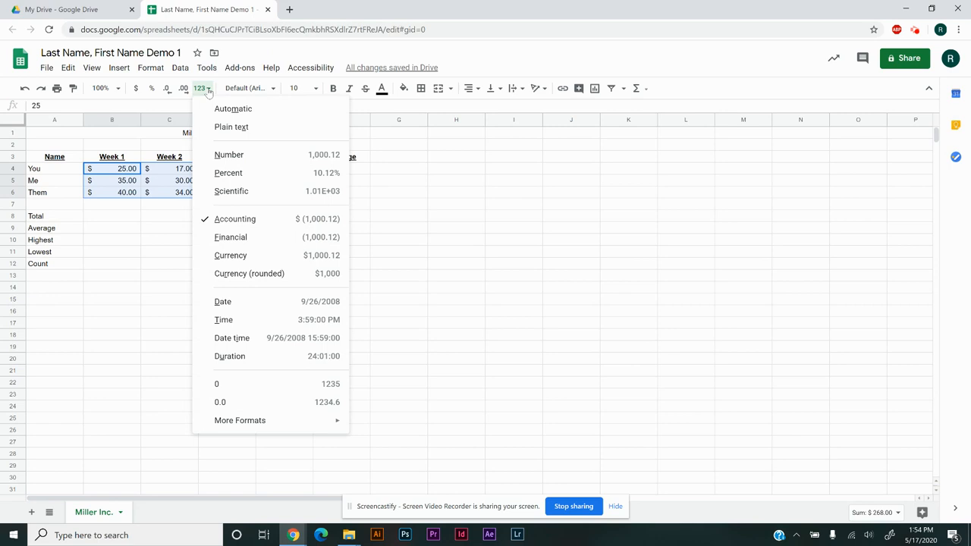
pyautogui.click(230, 155)
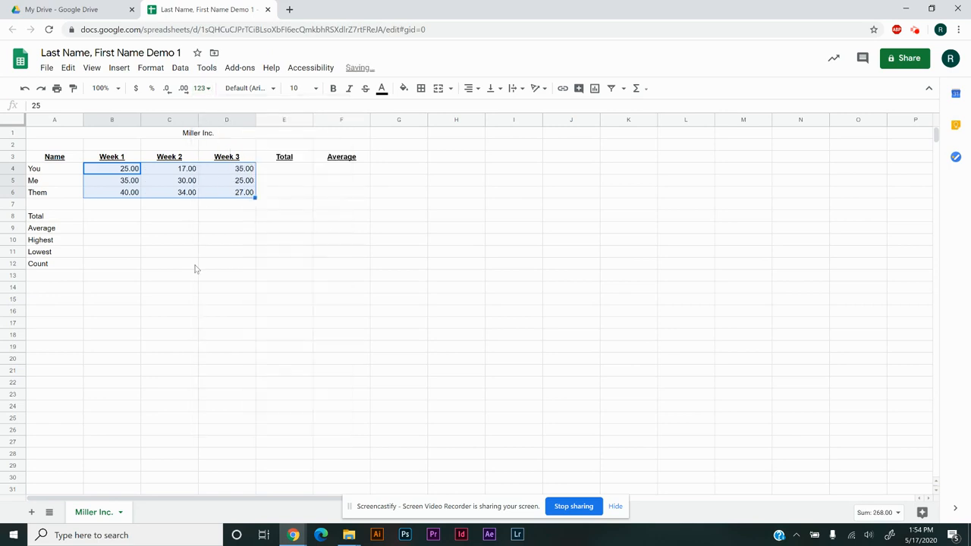
pyautogui.click(183, 88)
pyautogui.click(170, 88)
pyautogui.click(170, 89)
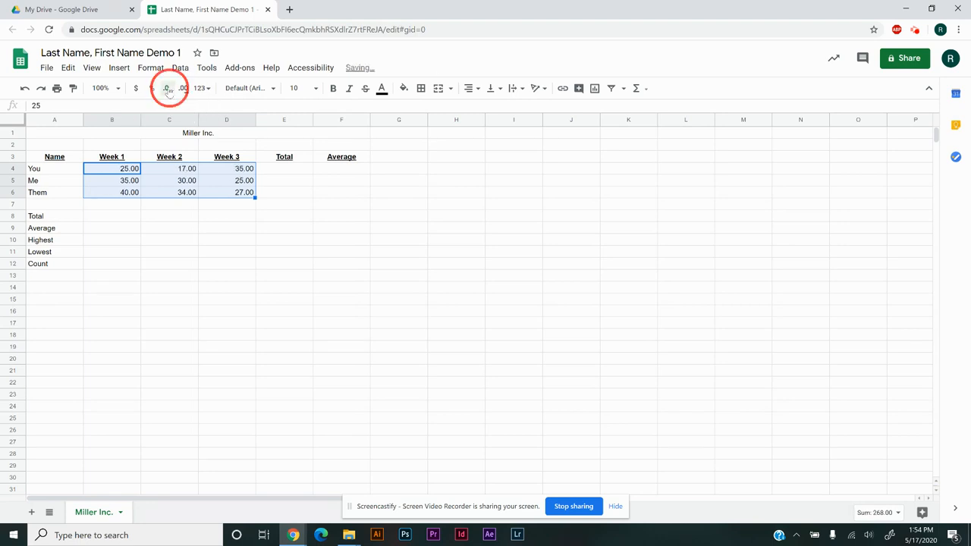
pyautogui.click(213, 292)
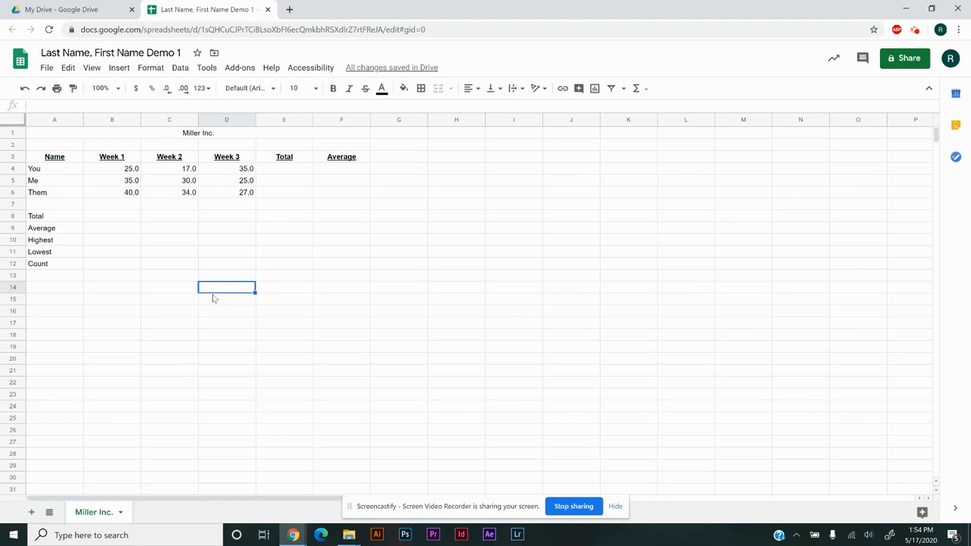
# Fill the empty Total and Average cells E4:F6 with light gray
pyautogui.click(291, 172)
pyautogui.moveTo(291, 171); pyautogui.dragTo(334, 201)
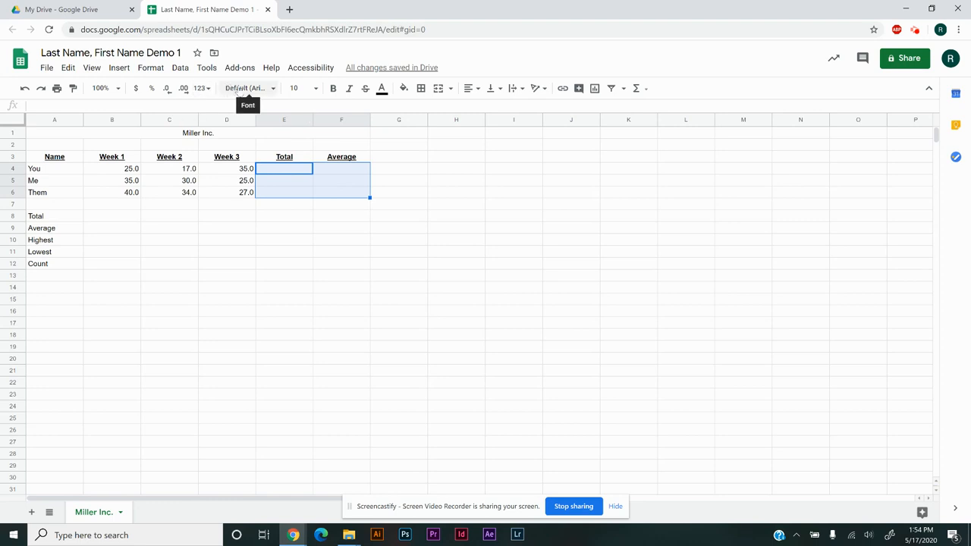
pyautogui.click(404, 88)
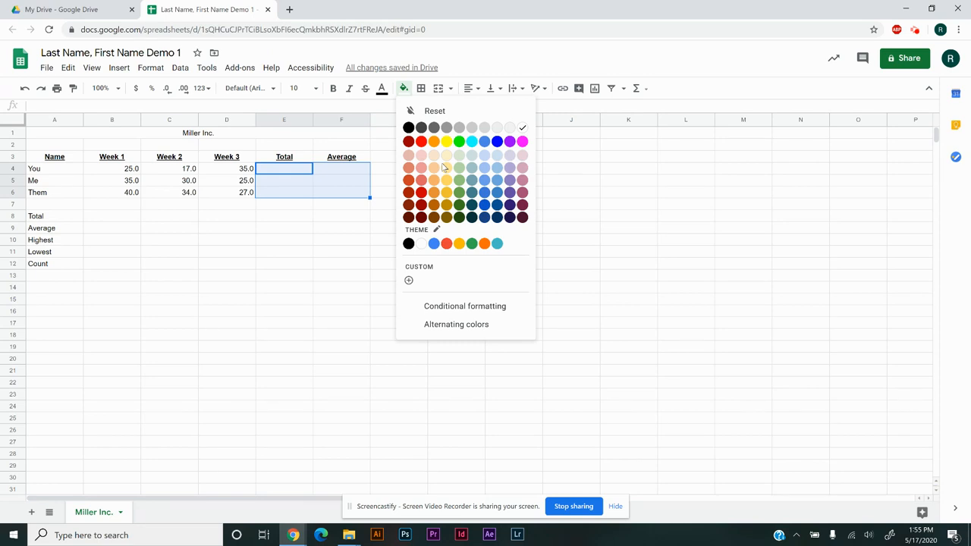
pyautogui.click(484, 125)
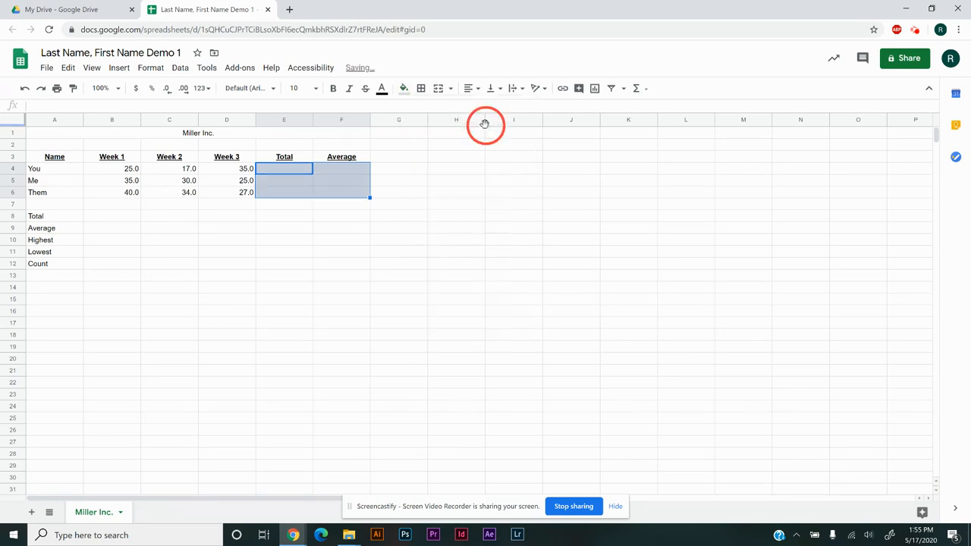
pyautogui.click(396, 231)
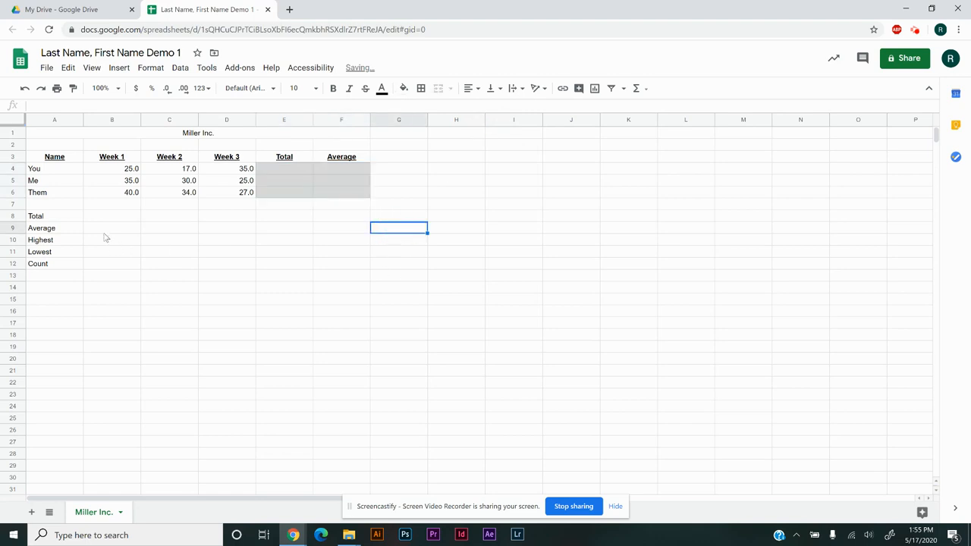
# Fill the empty summary cells B8:F12 with the same light gray
pyautogui.moveTo(113, 219); pyautogui.dragTo(331, 267)
pyautogui.click(403, 88)
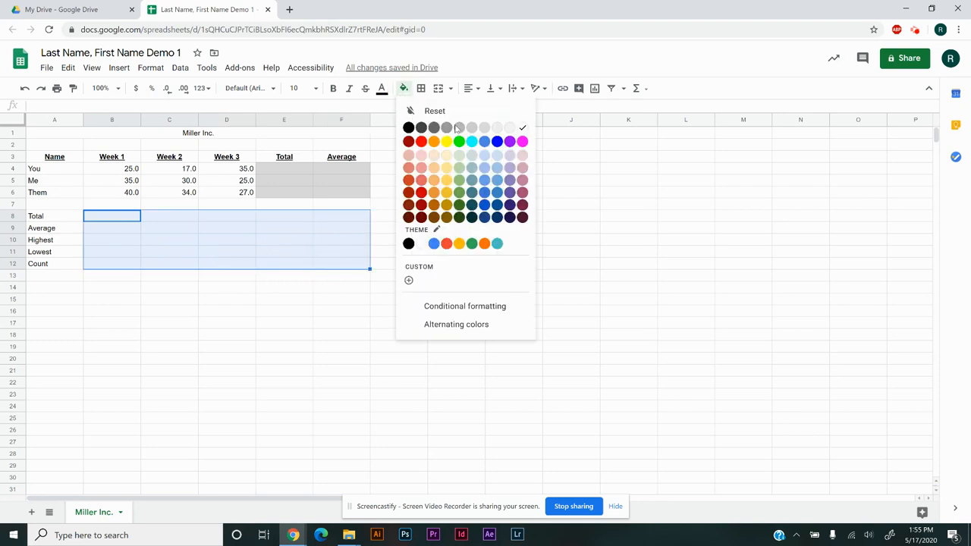
pyautogui.click(484, 127)
pyautogui.click(327, 253)
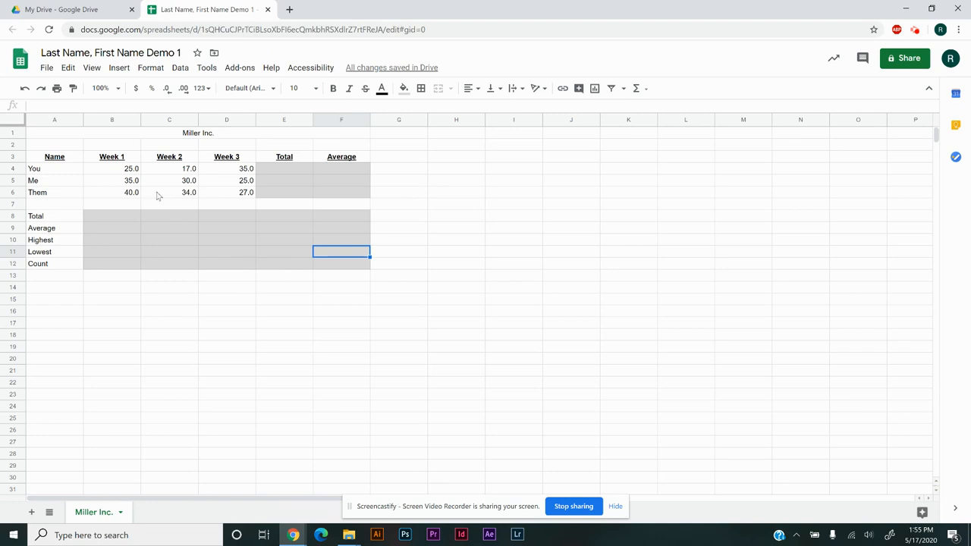
# Open the print settings for the current sheet and set the scale to Fit to page
pyautogui.click(46, 68)
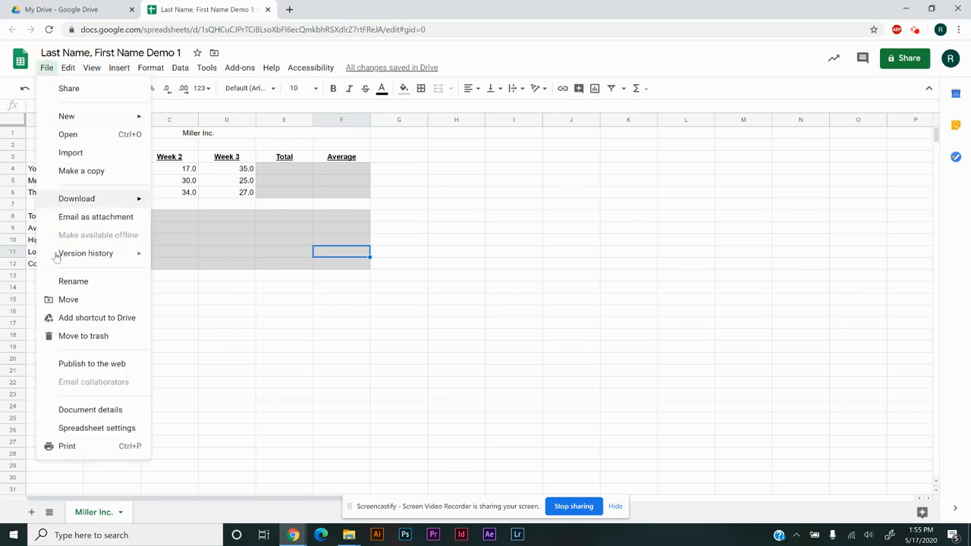
pyautogui.click(74, 447)
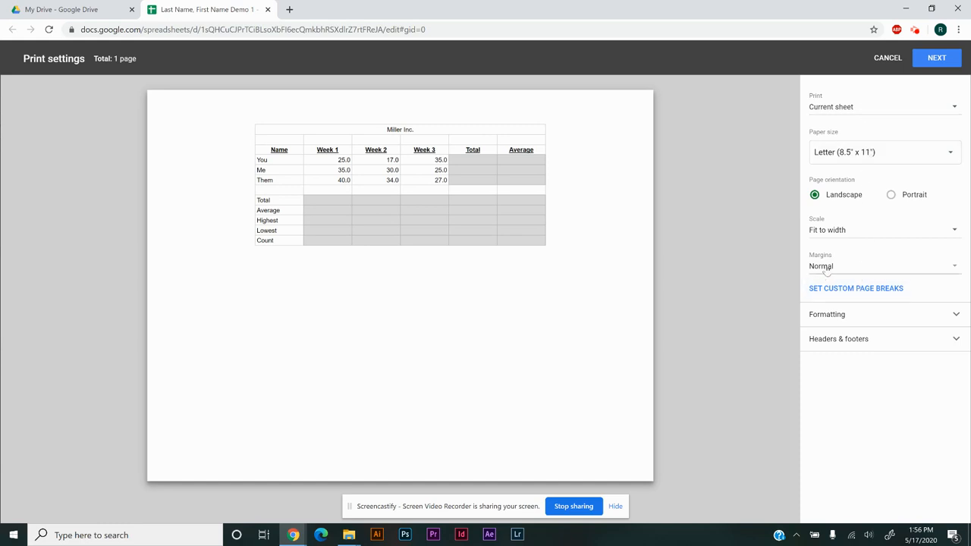
pyautogui.click(956, 232)
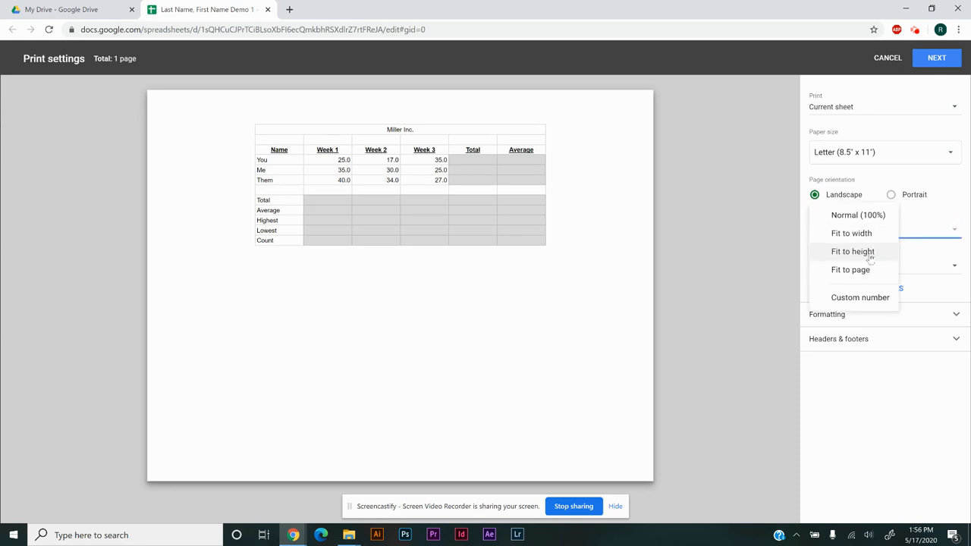
pyautogui.click(852, 271)
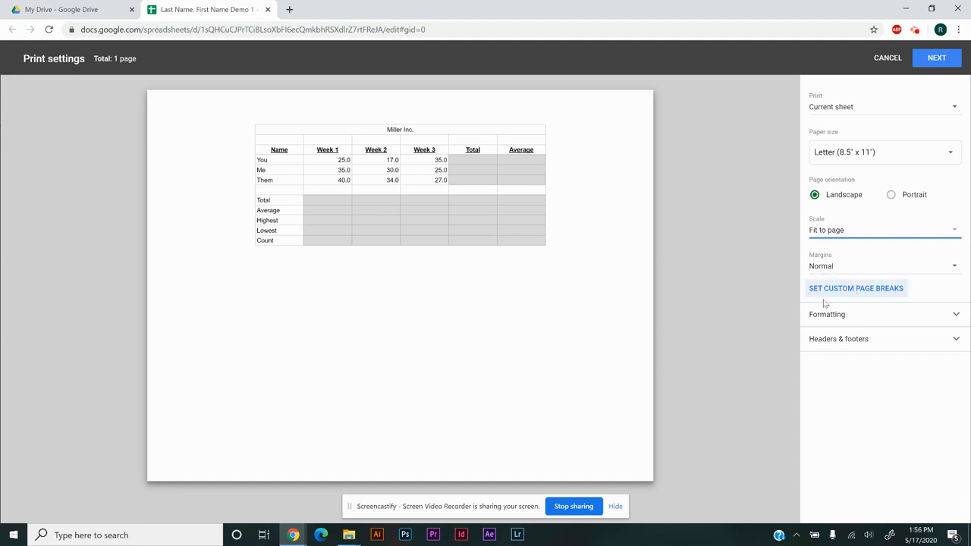
# Set the printed page's vertical alignment to Center in the print formatting options
pyautogui.click(956, 316)
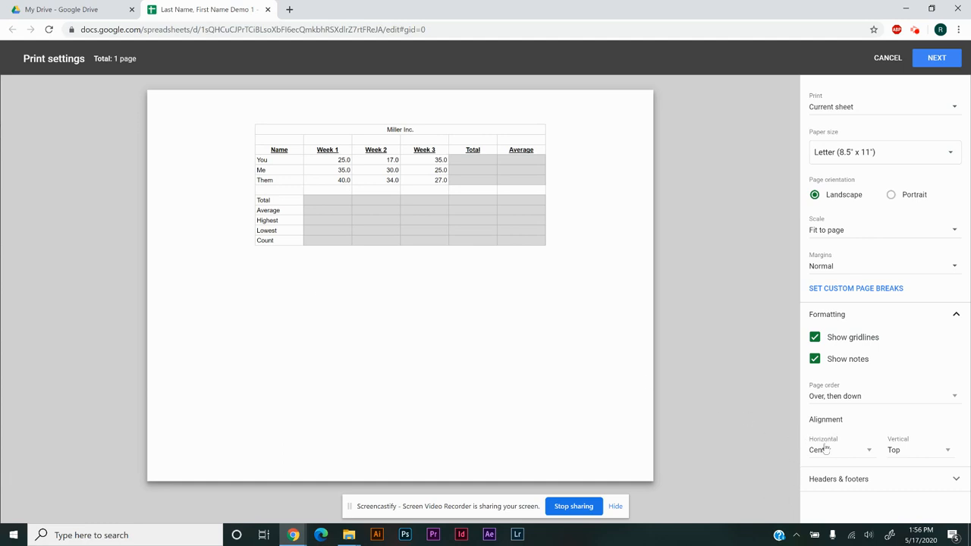
pyautogui.click(946, 453)
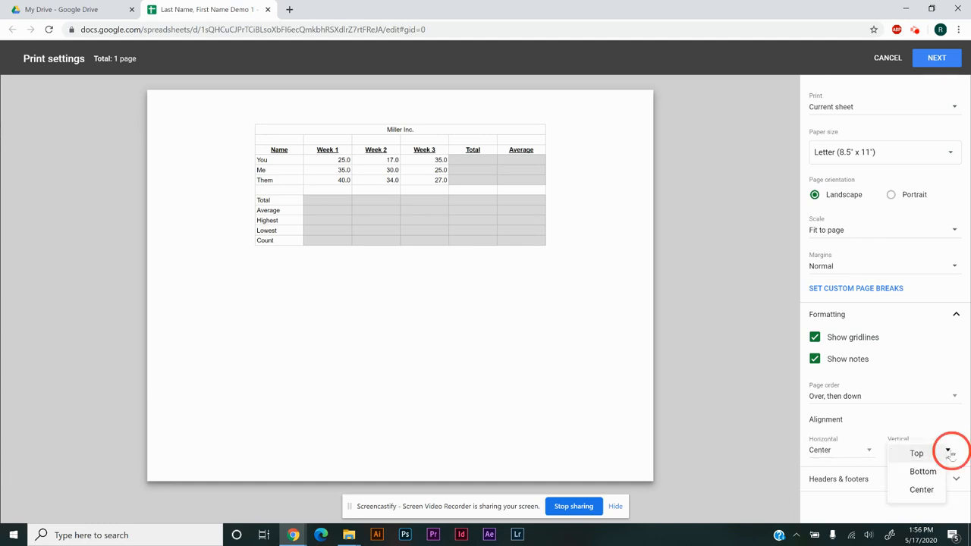
pyautogui.click(940, 490)
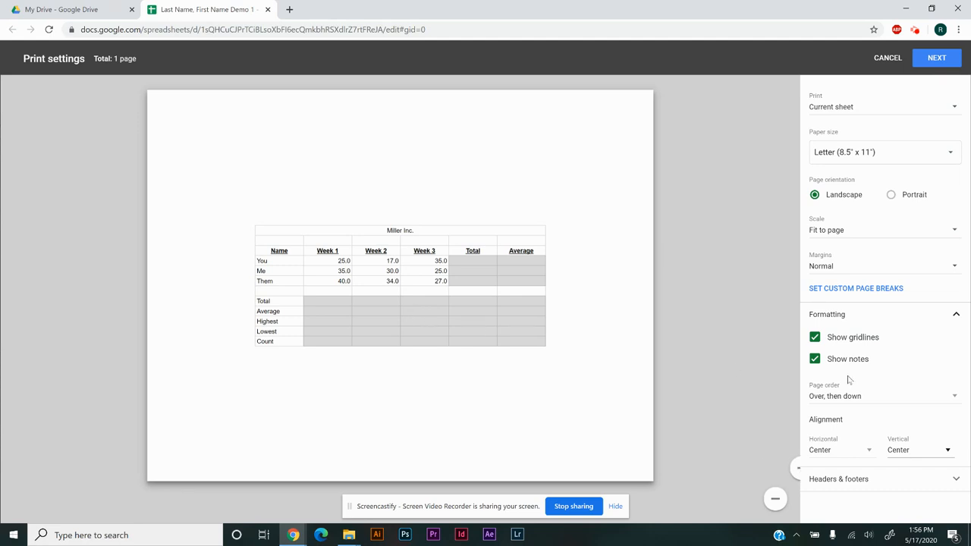
pyautogui.click(957, 480)
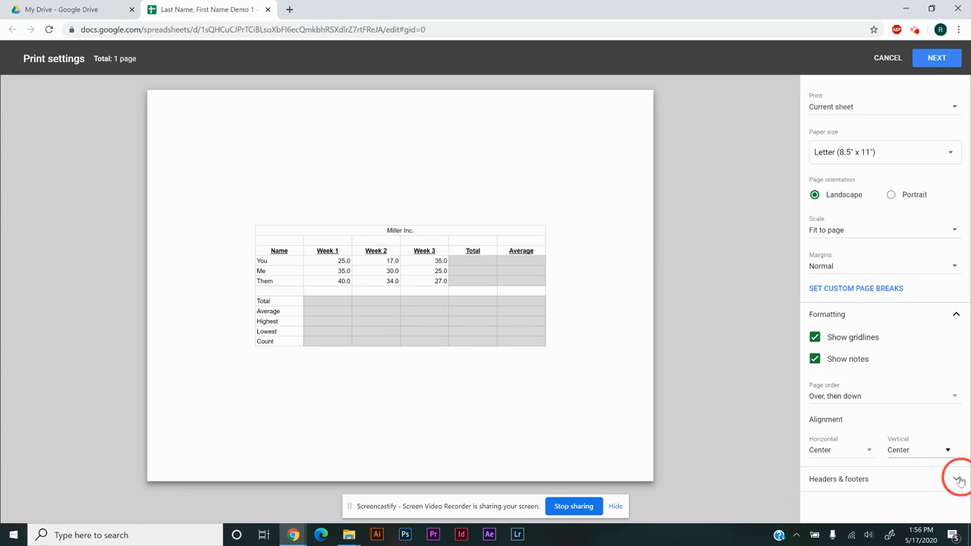
pyautogui.scroll(-2, 925, 444)
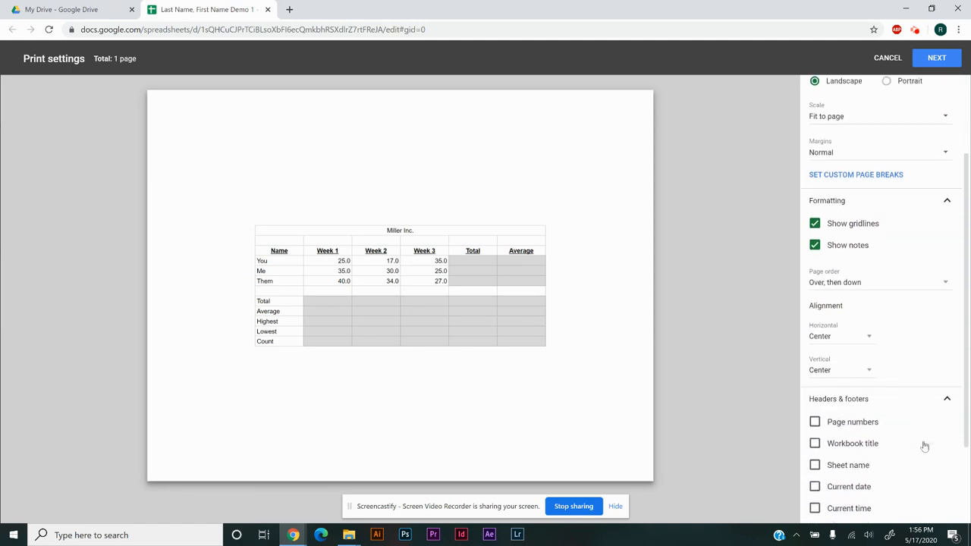
pyautogui.scroll(-2, 925, 446)
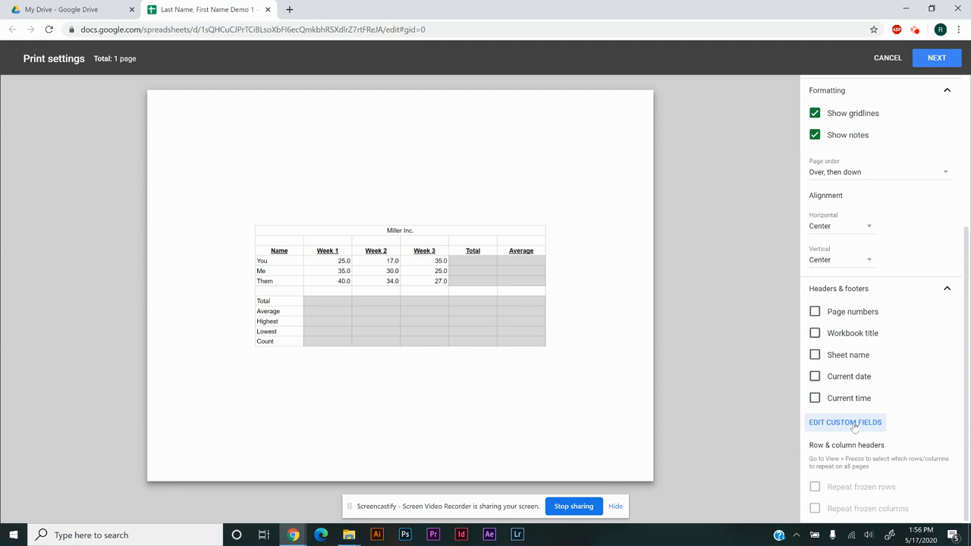
pyautogui.click(948, 289)
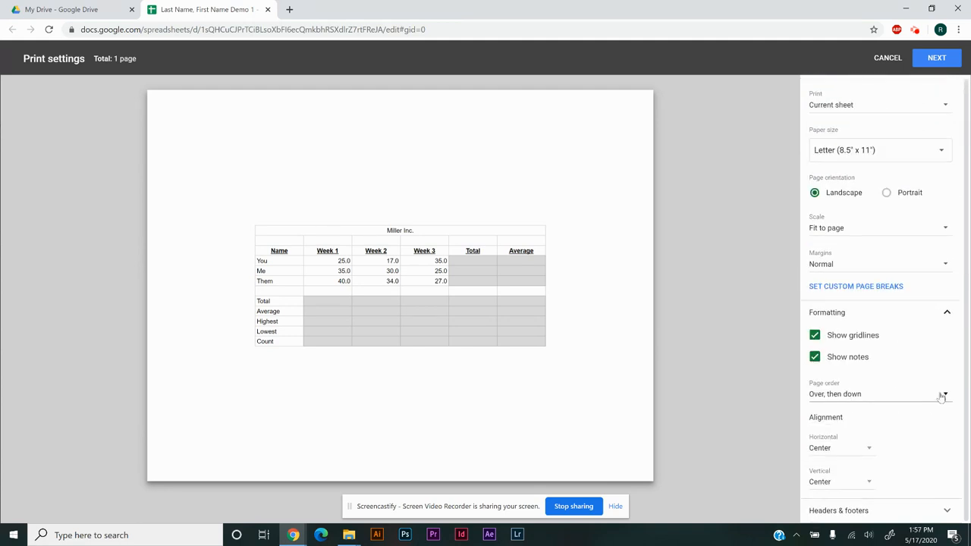
pyautogui.click(948, 312)
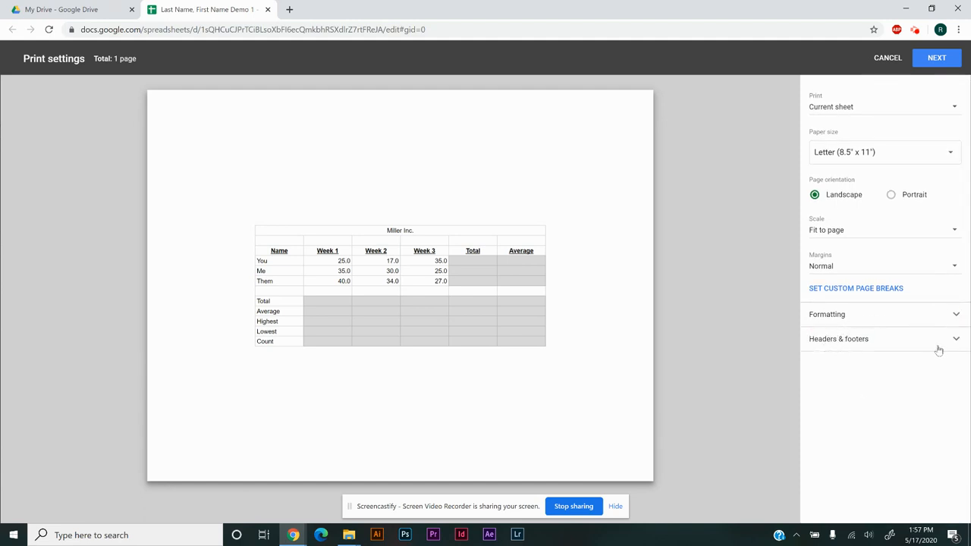
# Open the custom header and footer fields in the print settings and enter "Name" in the page's left header field
pyautogui.click(957, 340)
pyautogui.scroll(-1, 890, 388)
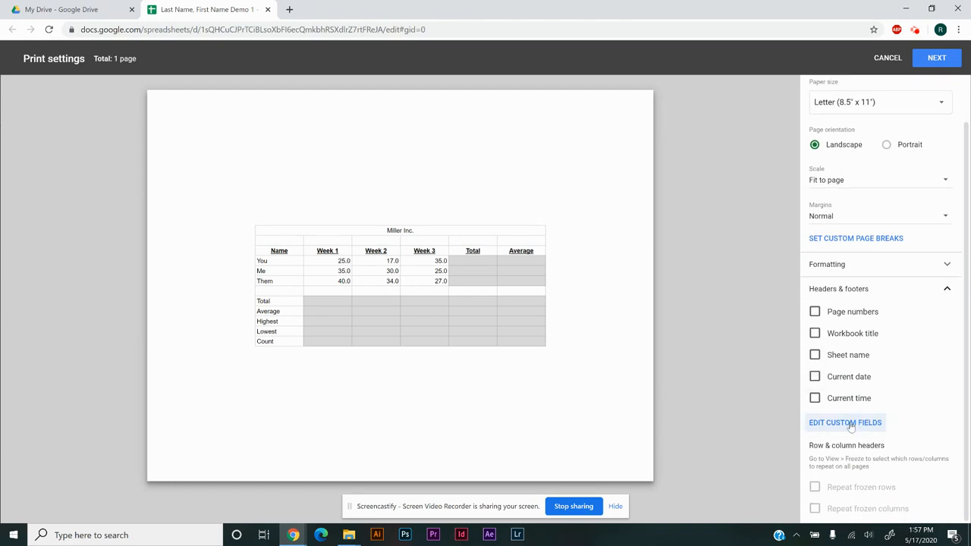
pyautogui.click(850, 427)
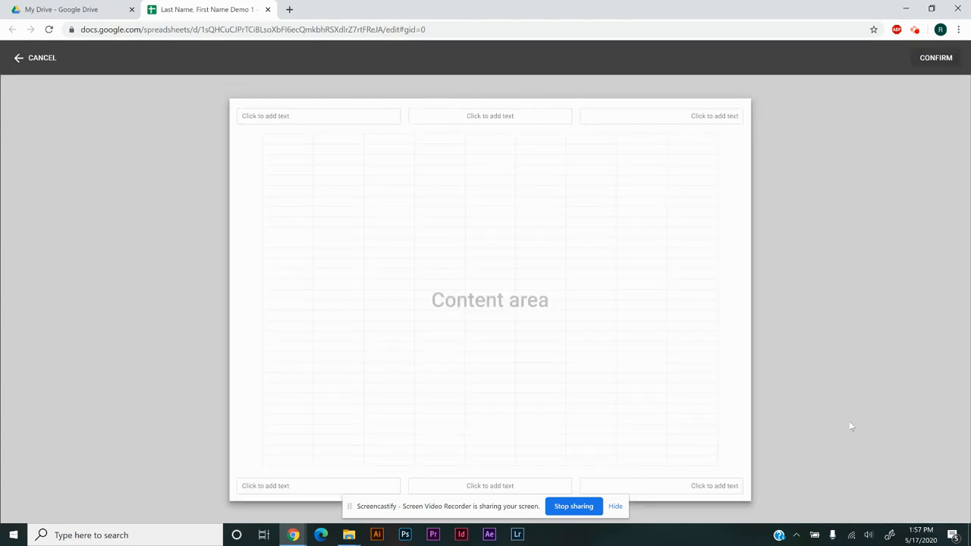
pyautogui.click(289, 120)
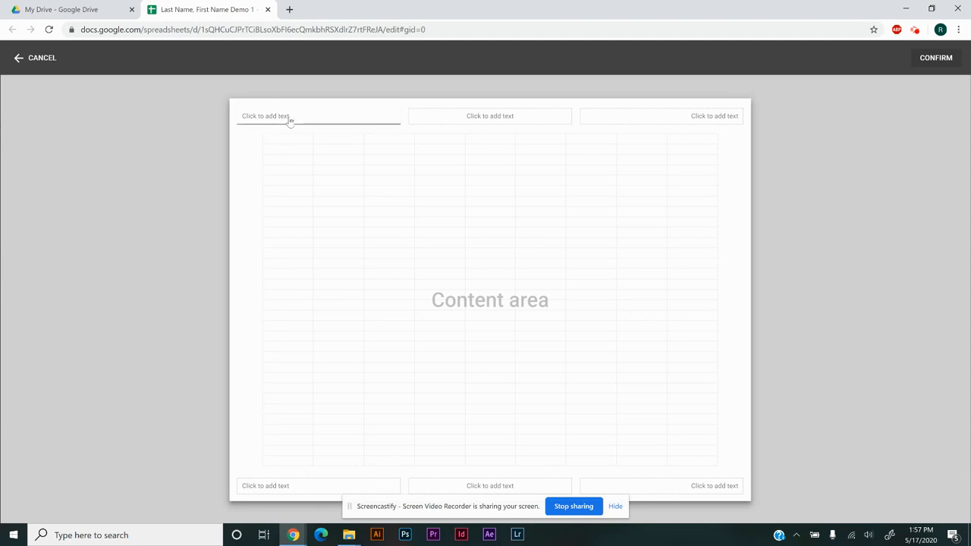
pyautogui.click(289, 115)
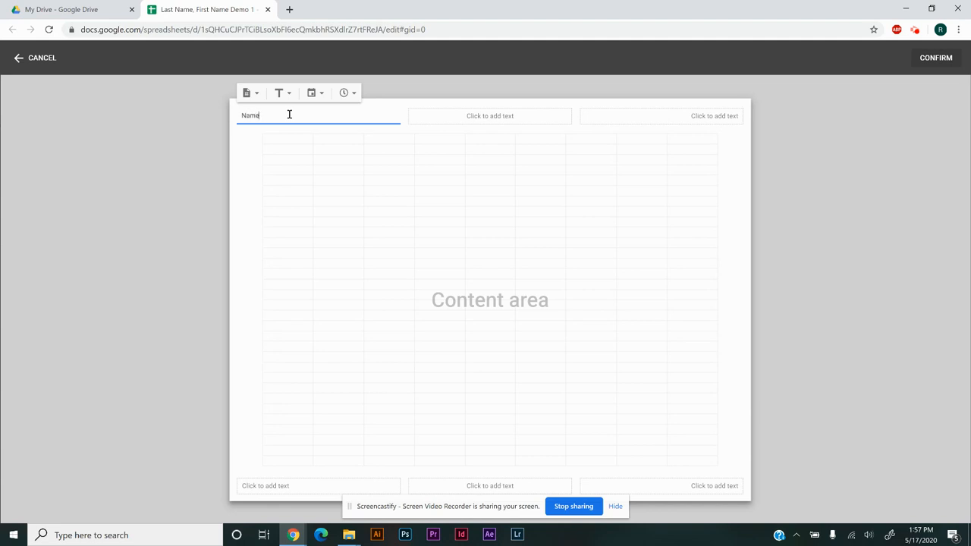
# Insert the sheet name in the page's center header field and the current date in Date 1 format in the right one
pyautogui.click(453, 118)
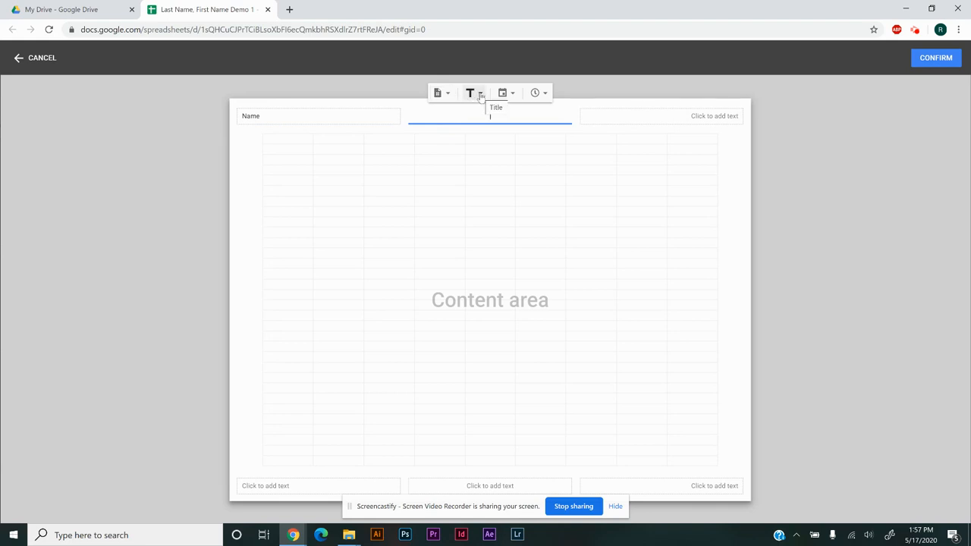
pyautogui.click(480, 94)
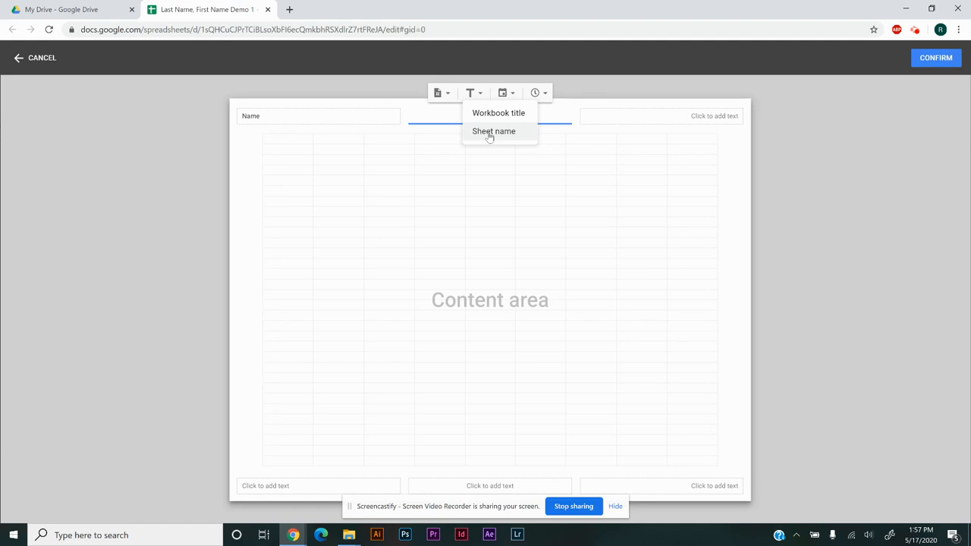
pyautogui.click(490, 132)
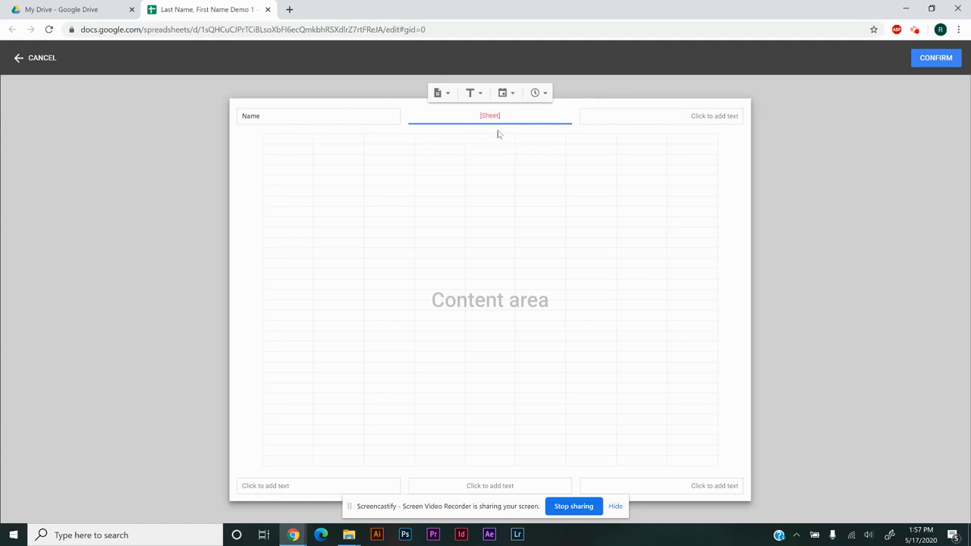
pyautogui.click(682, 115)
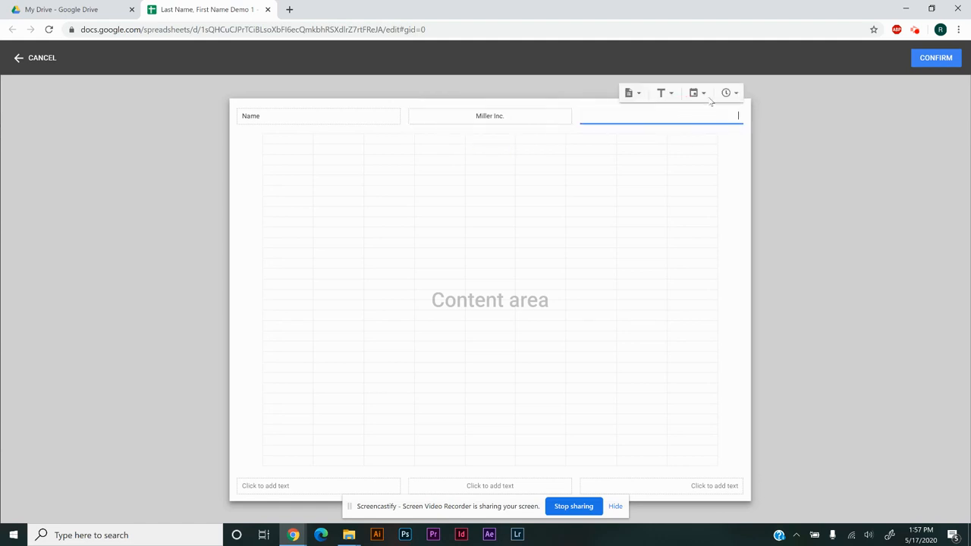
pyautogui.click(705, 94)
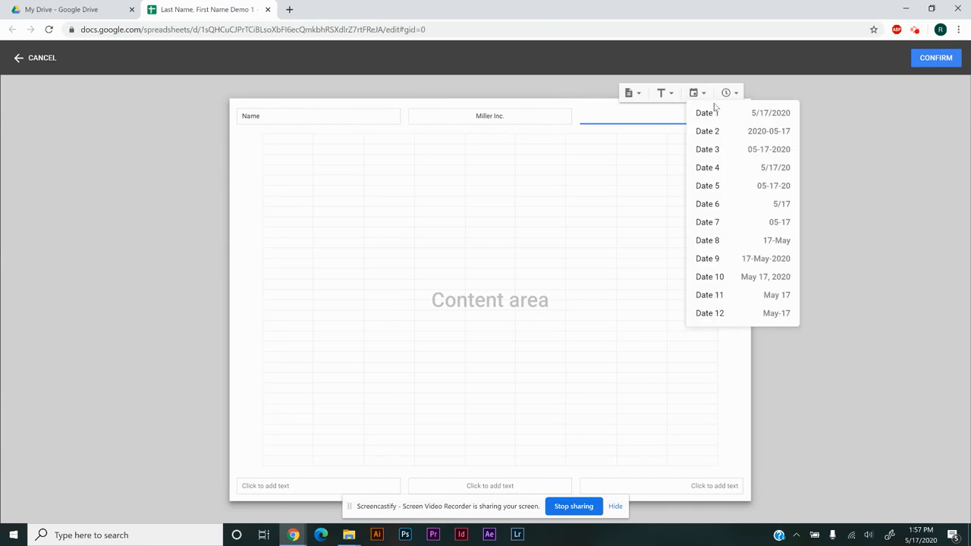
pyautogui.click(713, 113)
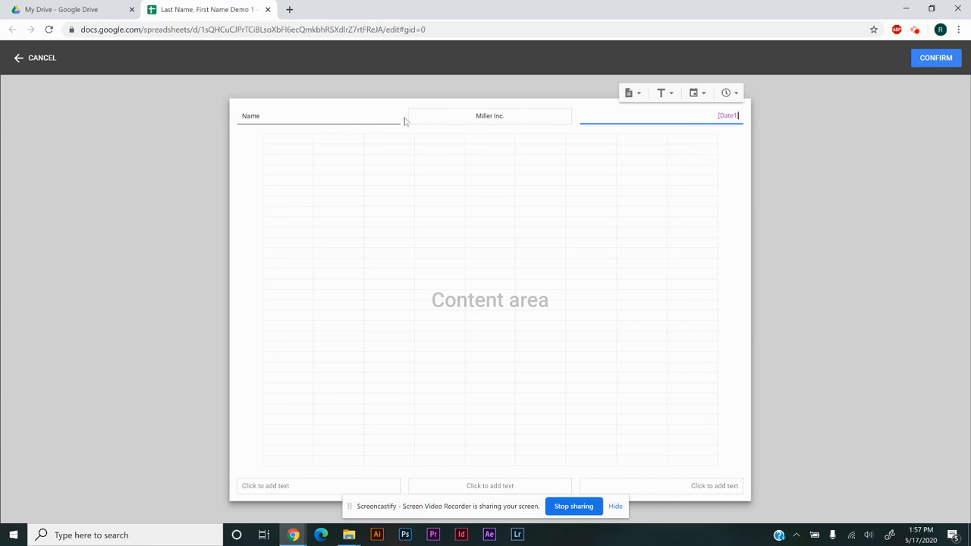
pyautogui.click(481, 115)
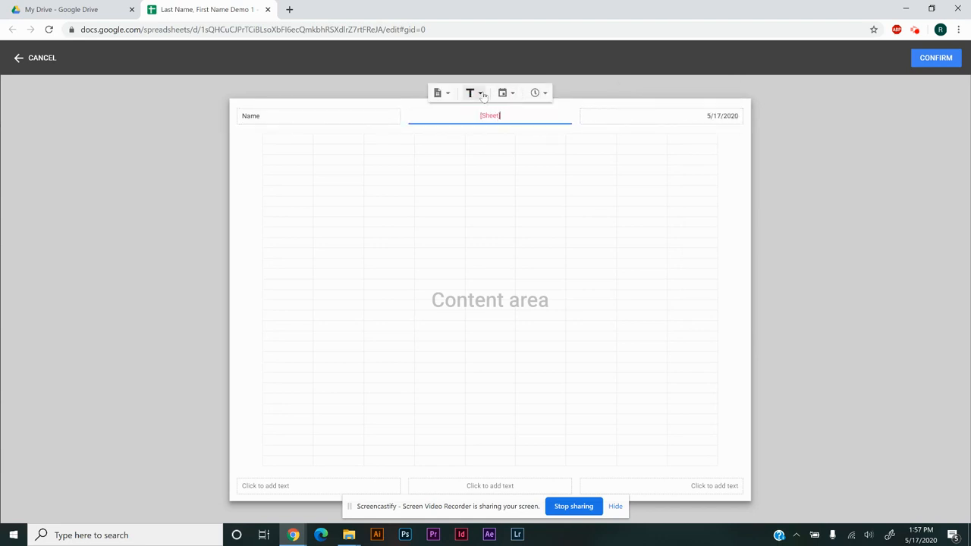
pyautogui.click(481, 94)
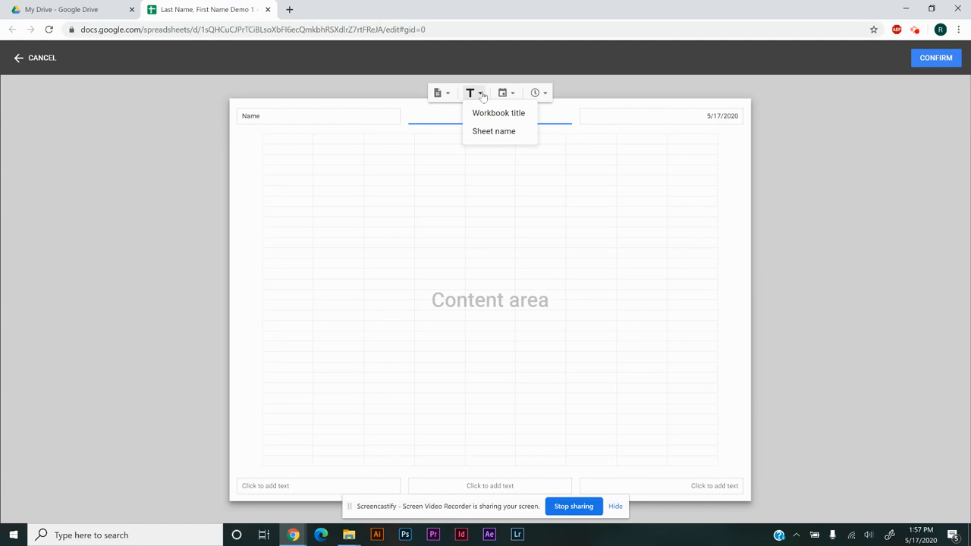
pyautogui.click(486, 131)
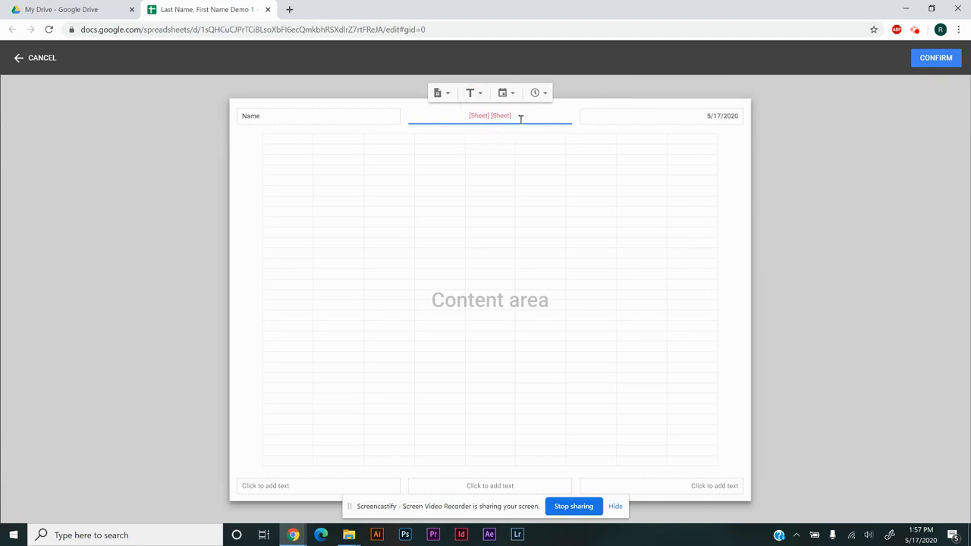
pyautogui.press('BackSpace')
pyautogui.press('BackSpace')
# Confirm the custom header fields, continue to the print preview, and return to the sheet without printing
pyautogui.click(926, 63)
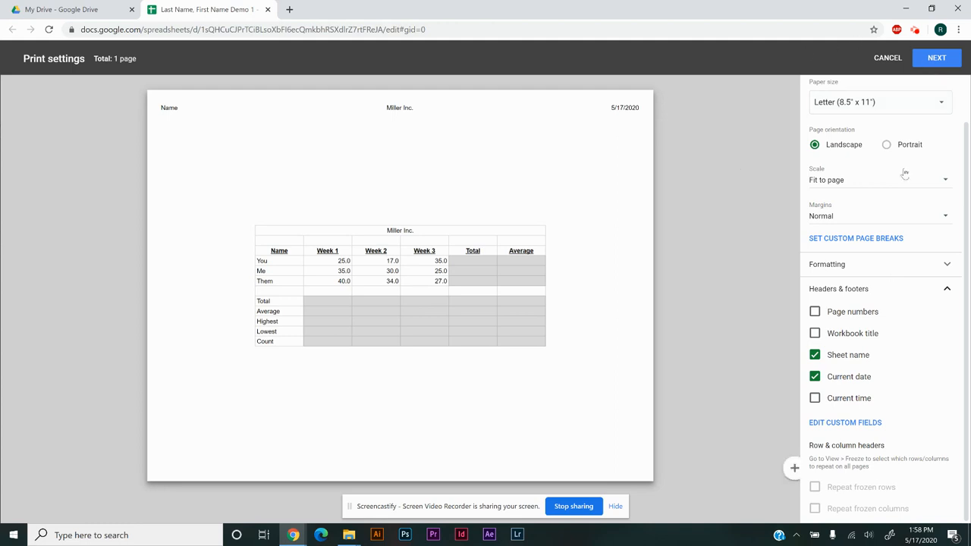
pyautogui.click(938, 62)
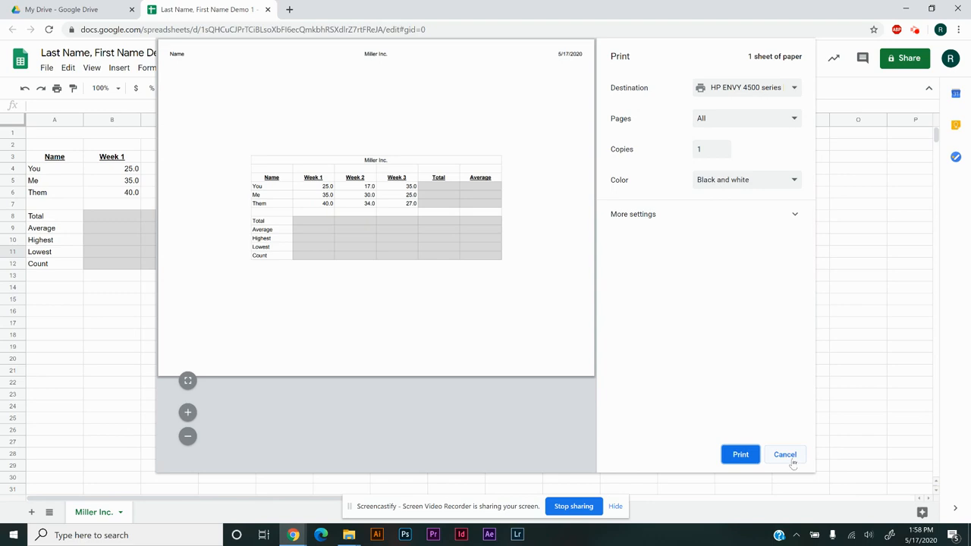
pyautogui.click(793, 460)
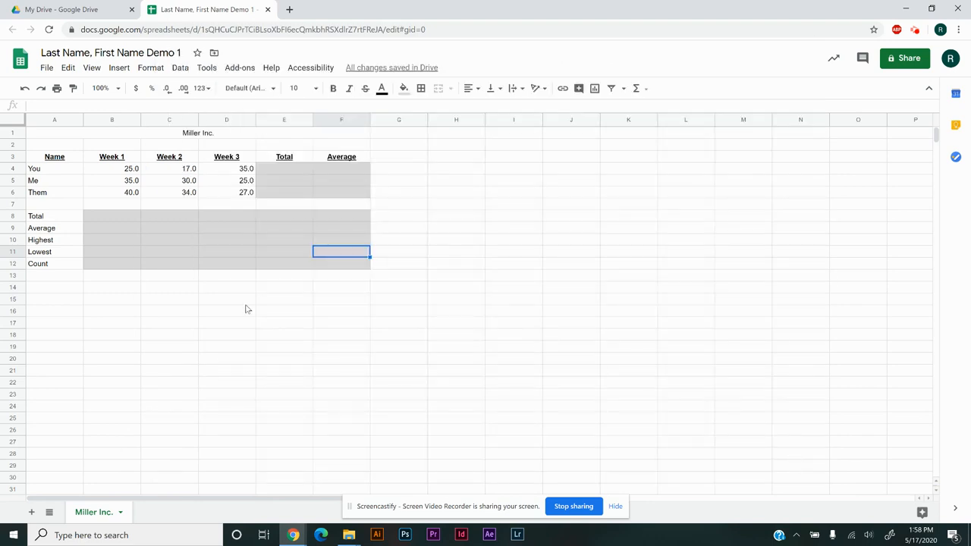
# Apply all borders to the whole table A1:F12, from the Miller Inc. title row through the Count row
pyautogui.click(139, 288)
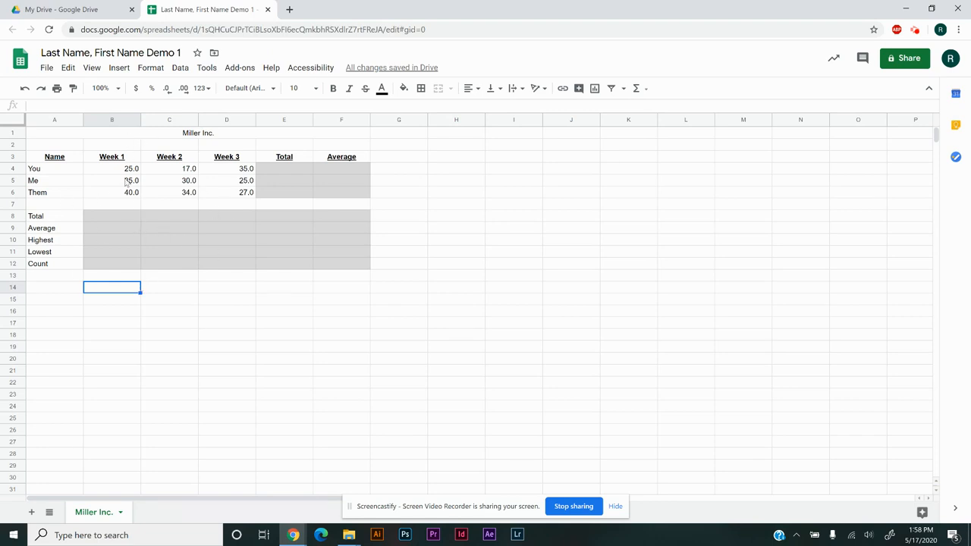
pyautogui.click(58, 136)
pyautogui.moveTo(60, 139); pyautogui.dragTo(64, 270)
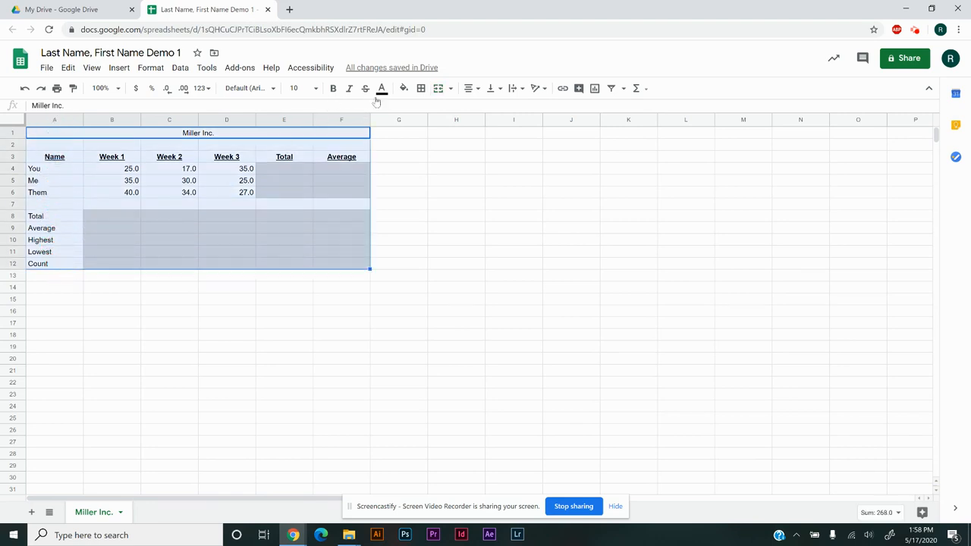
pyautogui.click(421, 90)
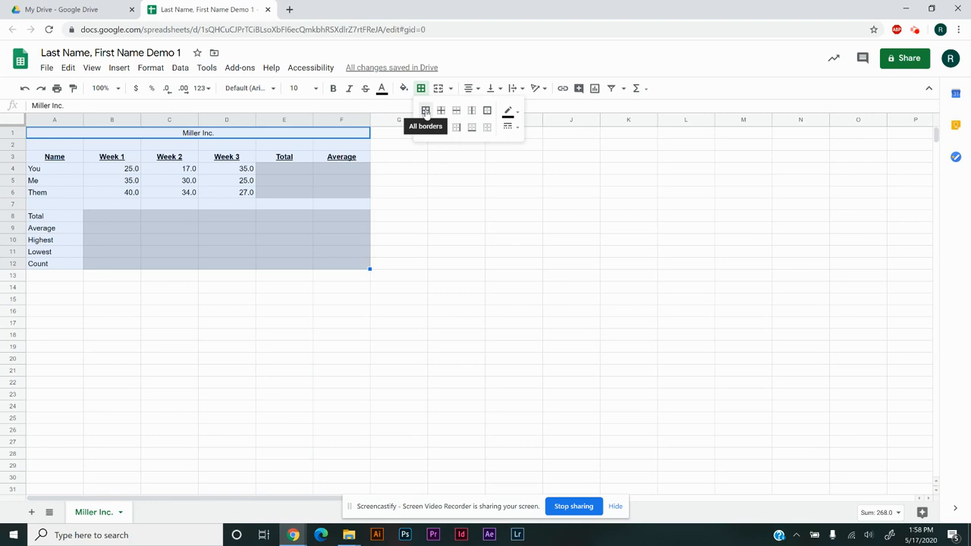
pyautogui.click(425, 111)
pyautogui.click(297, 255)
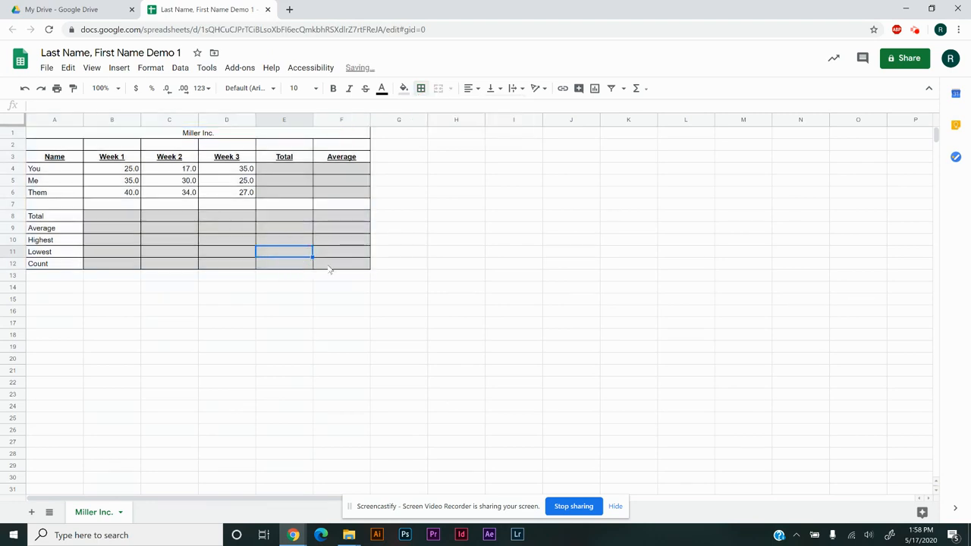